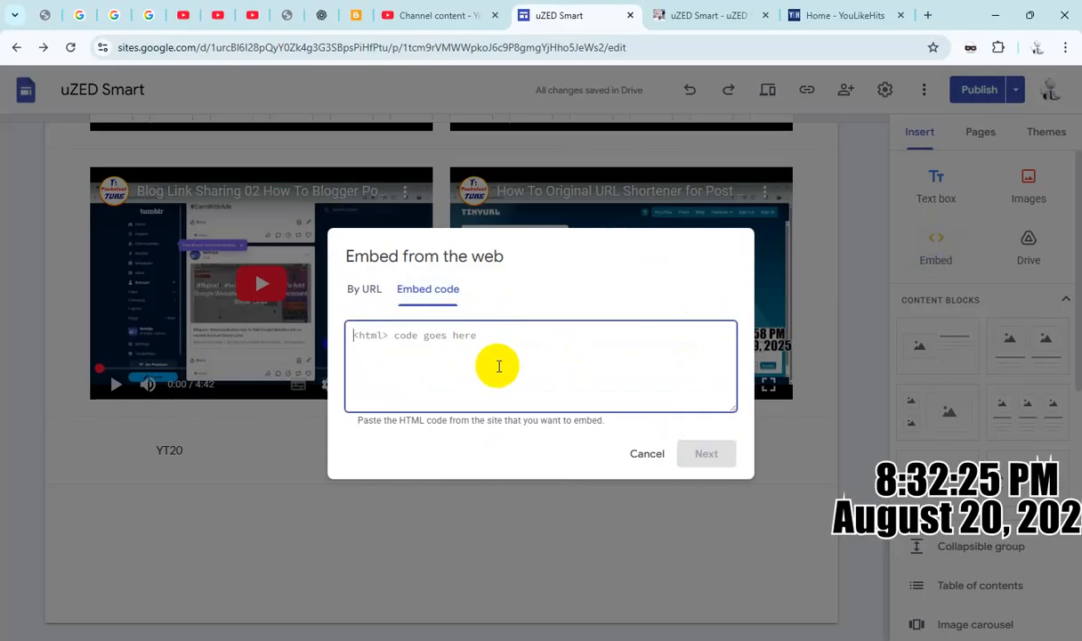
Embed a script that runs location.reload() through setTimeout with a 5000 delay and the comment "18000ms = 18 seconds".
type("<script>   setTimeout(function(){     location.reload();   }, 5000); // 5000ms = 5 seconds </script>")
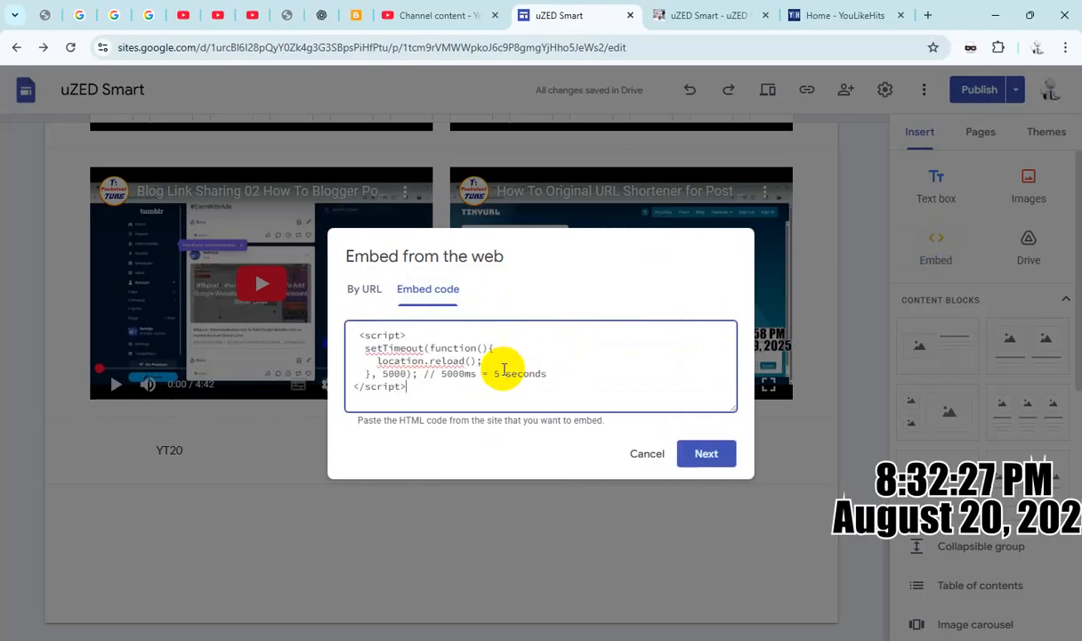
left_click(496, 374)
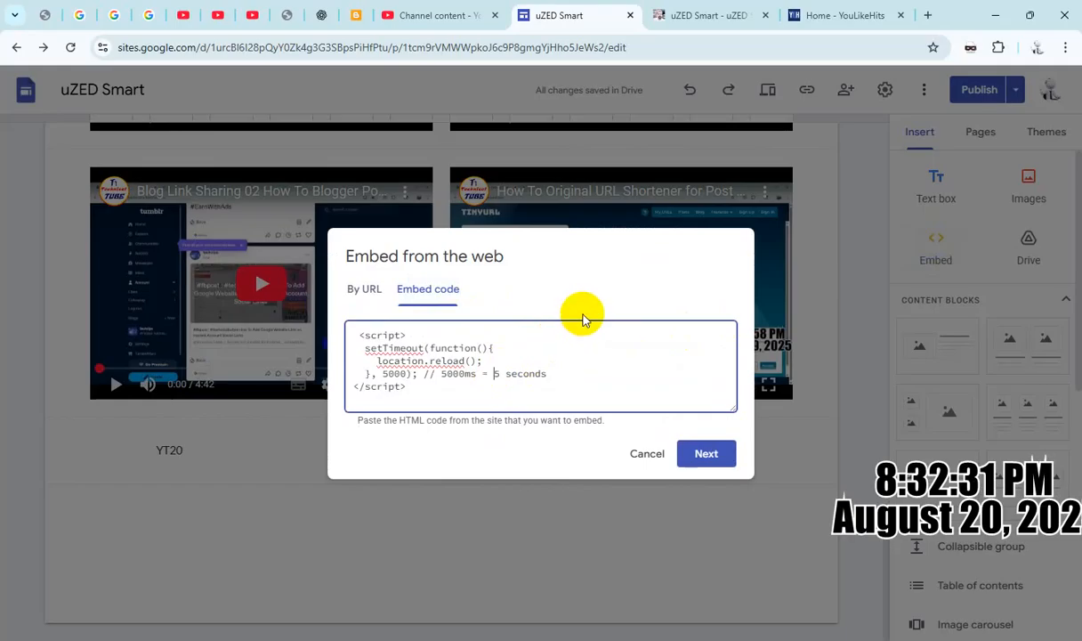
key("Delete")
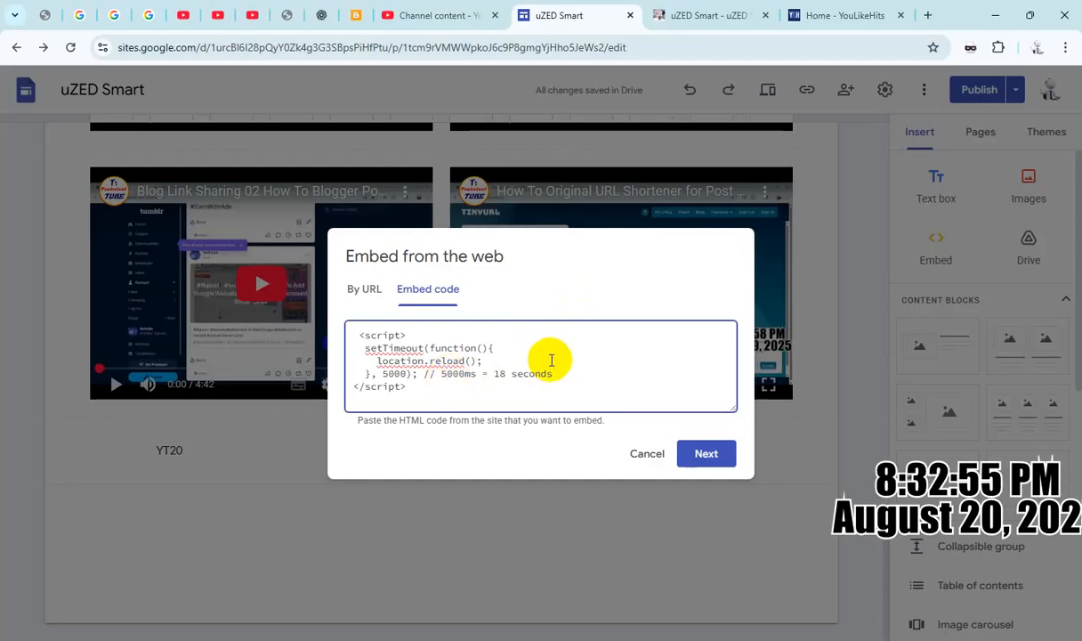
key("BackSpace")
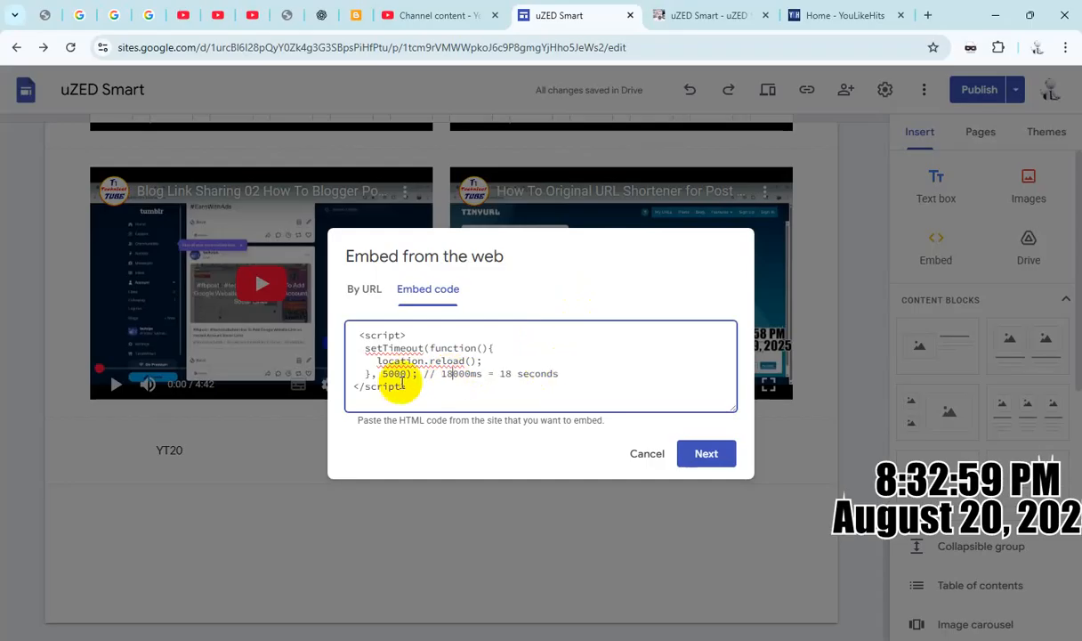
left_click(710, 454)
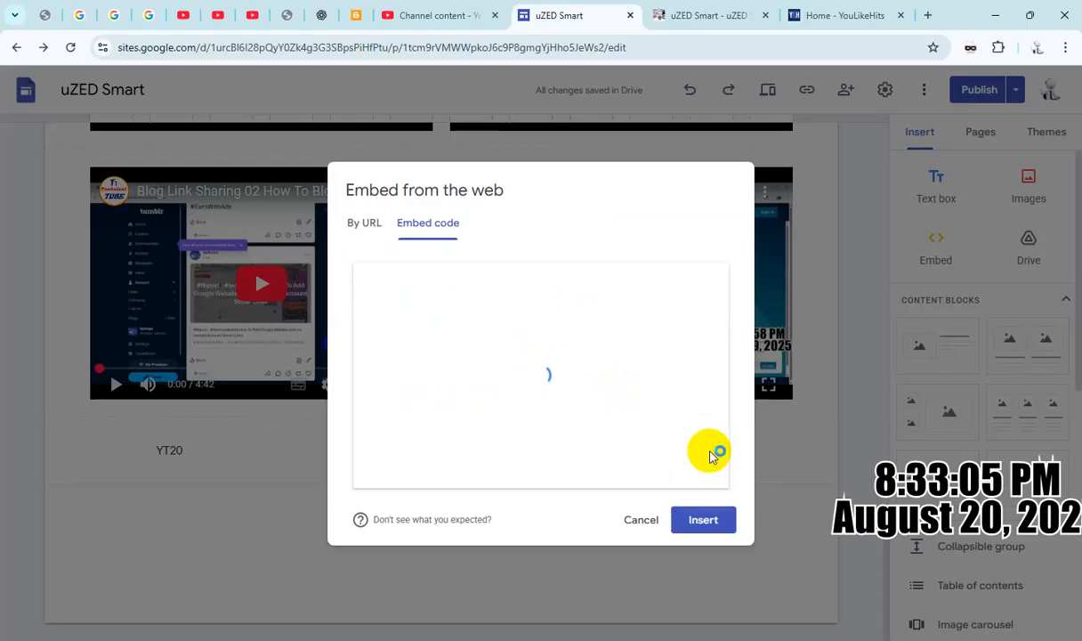
left_click(704, 452)
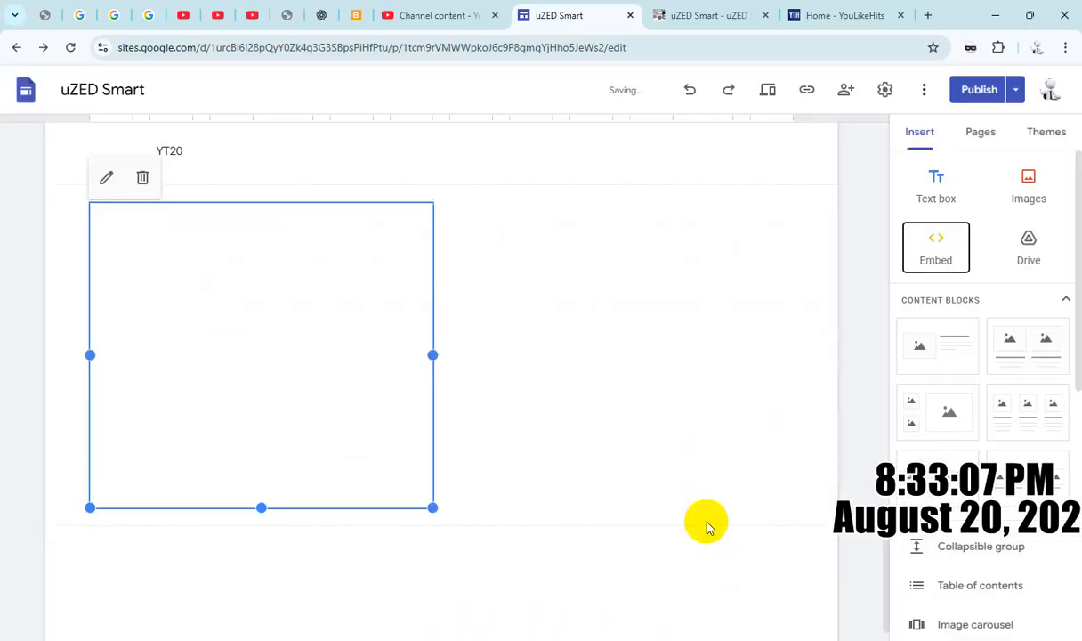
Shrink the new embed block to a small square and place it in the YT20 row, just before the text.
scroll(527, 469, "up", 2)
scroll(447, 459, "down", 1)
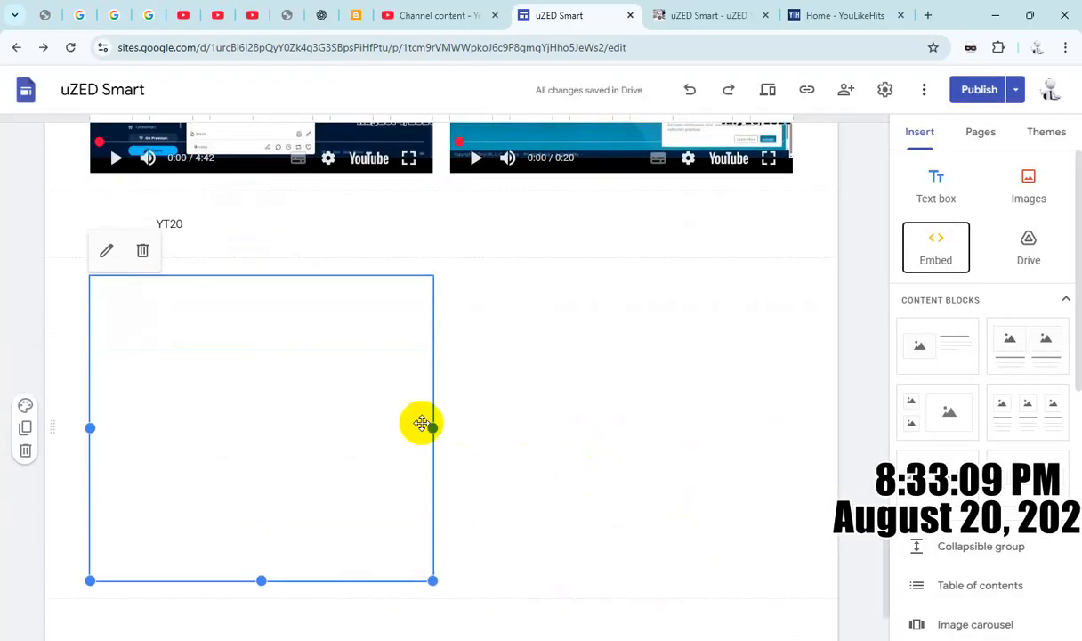
left_click_drag(433, 579, 133, 356)
scroll(227, 439, "up", 3)
scroll(224, 508, "down", 3)
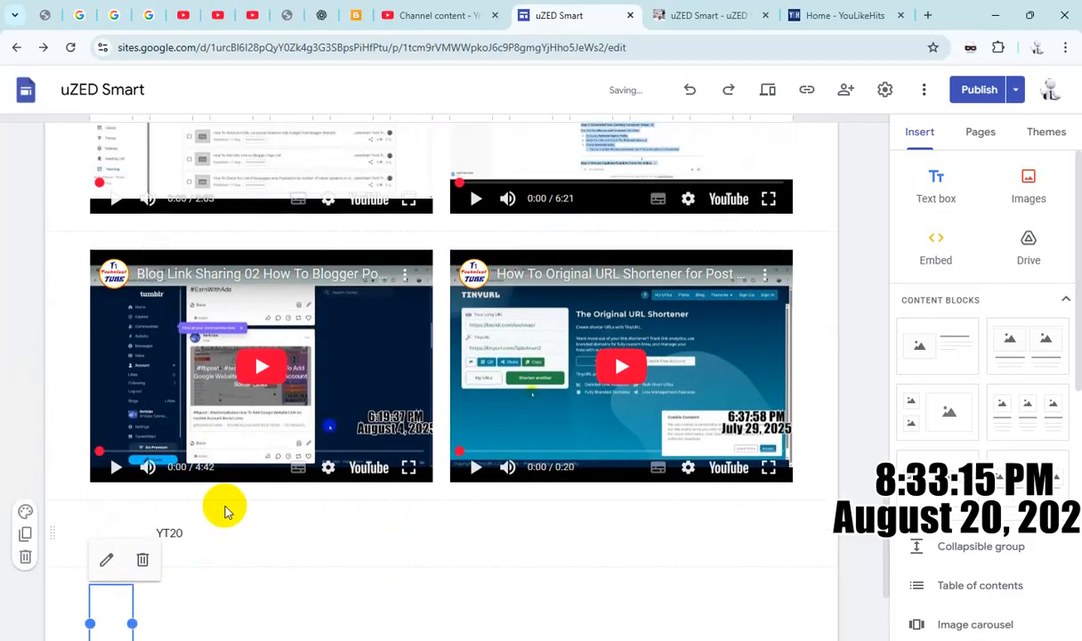
left_click_drag(114, 463, 116, 433)
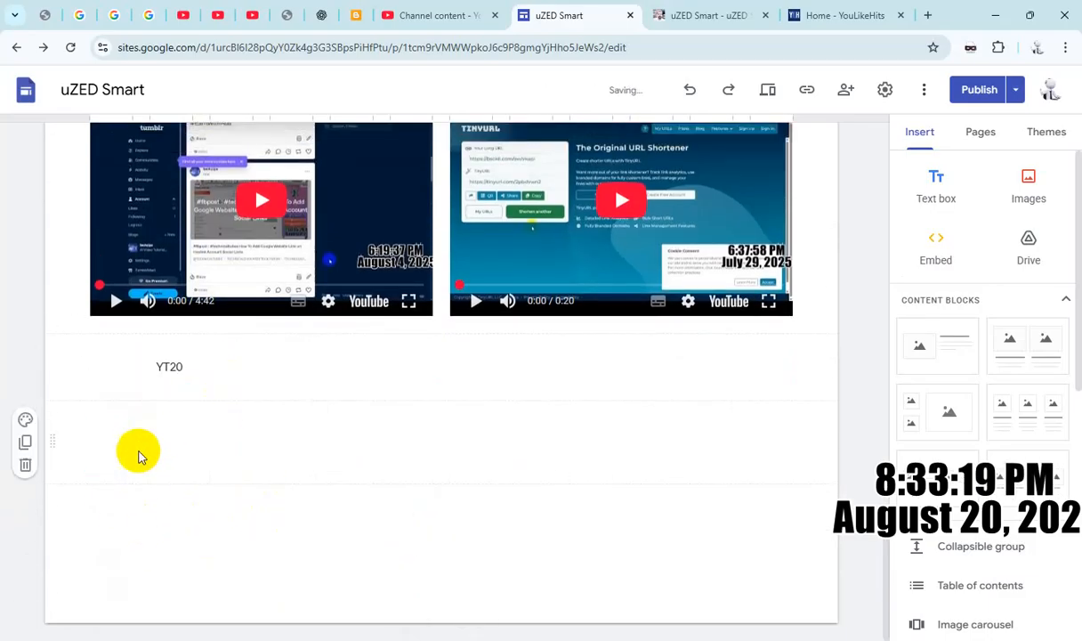
left_click_drag(117, 449, 146, 378)
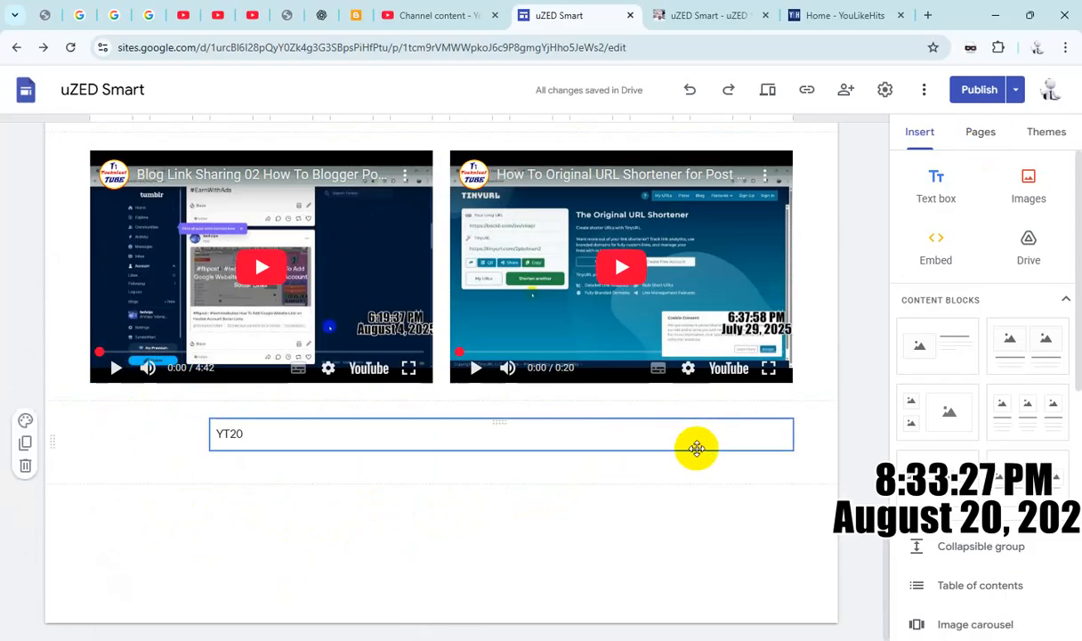
Publish the changes to the uZED Smart 02 page and return to the editor.
left_click(989, 98)
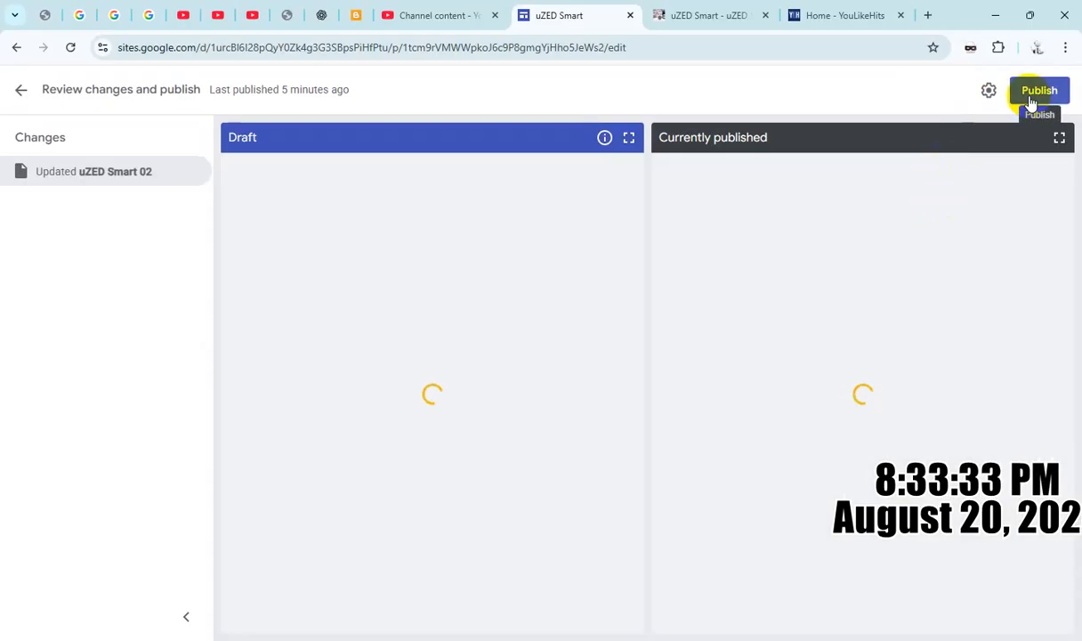
left_click(1032, 98)
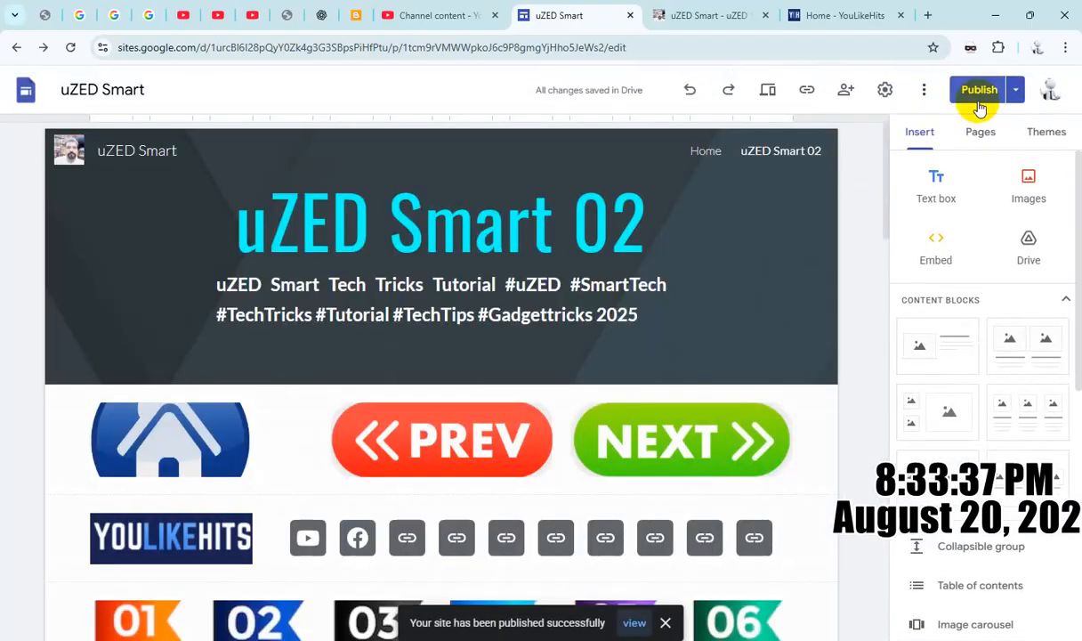
left_click(977, 100)
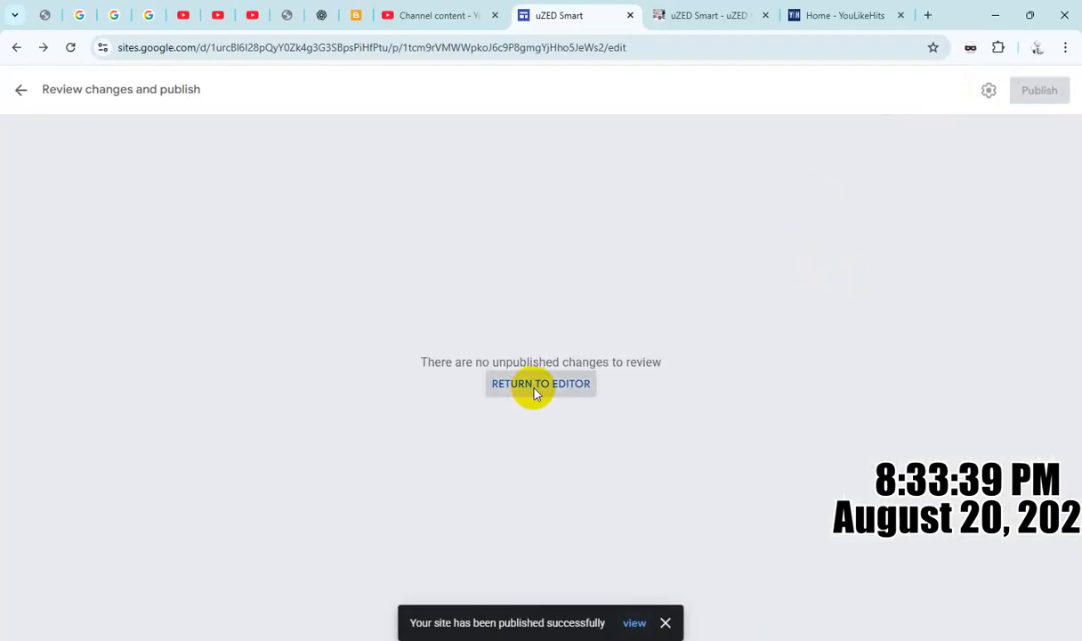
left_click(534, 392)
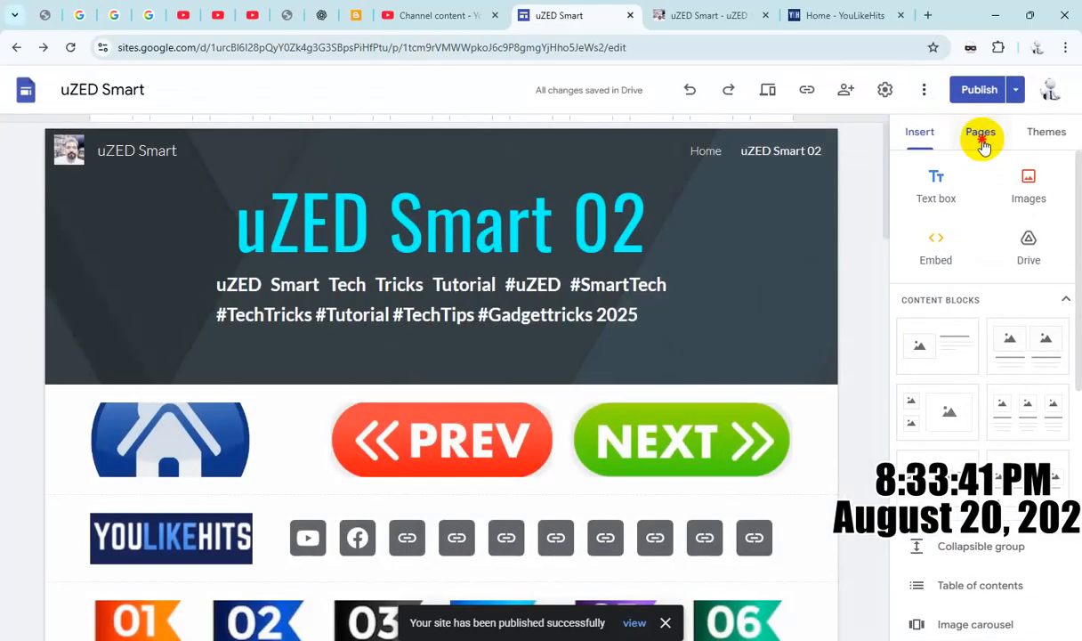
Check the published uZED Smart 02 page from its header to the YT20 row for the automatic reload.
left_click(981, 140)
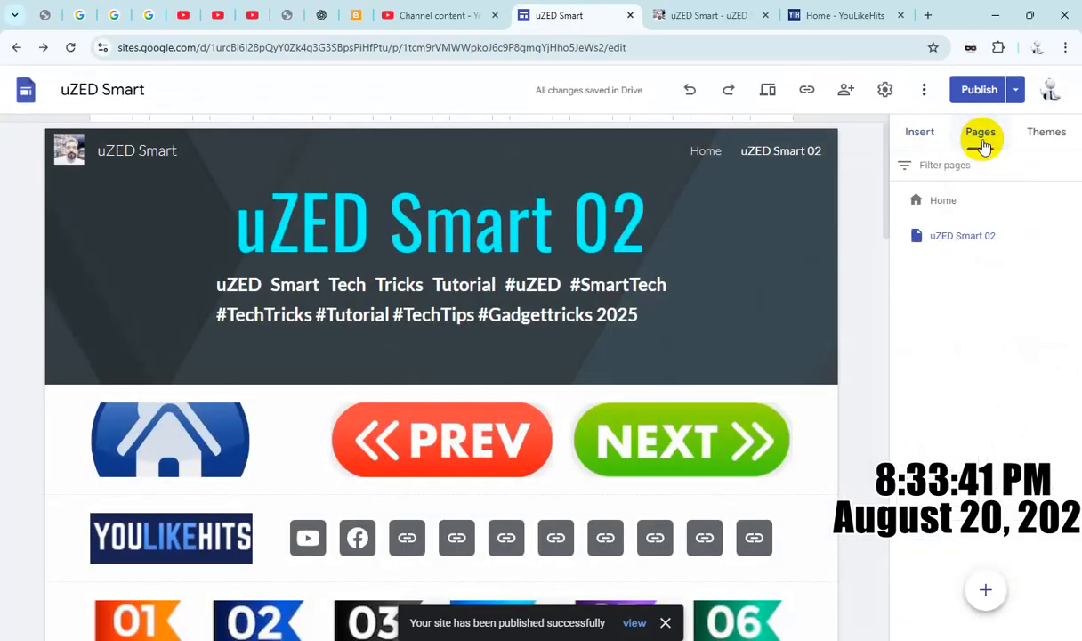
left_click(690, 15)
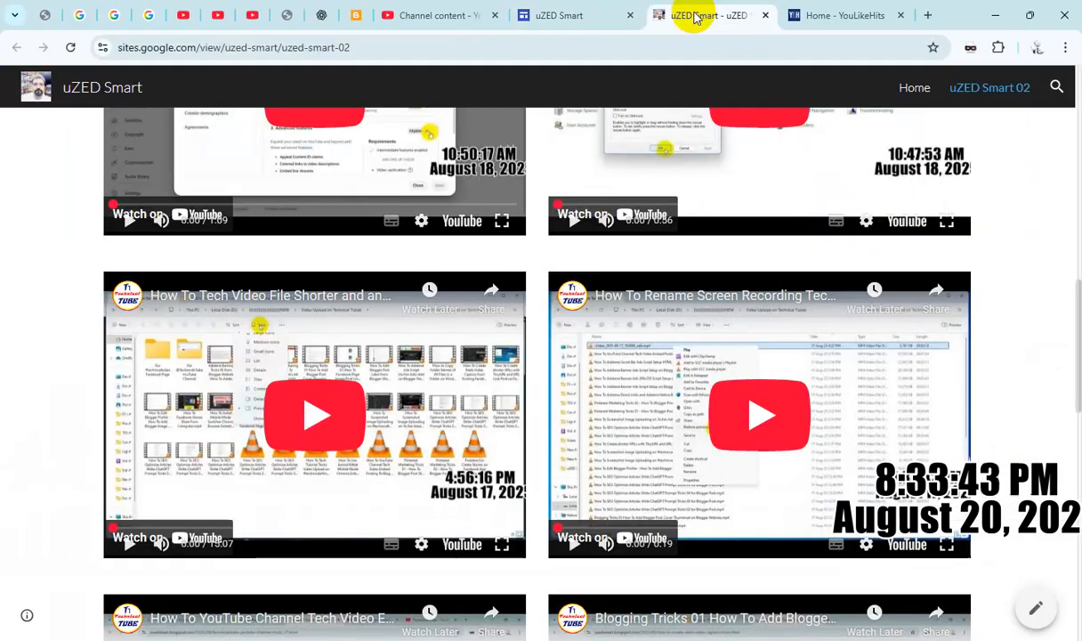
left_click(989, 87)
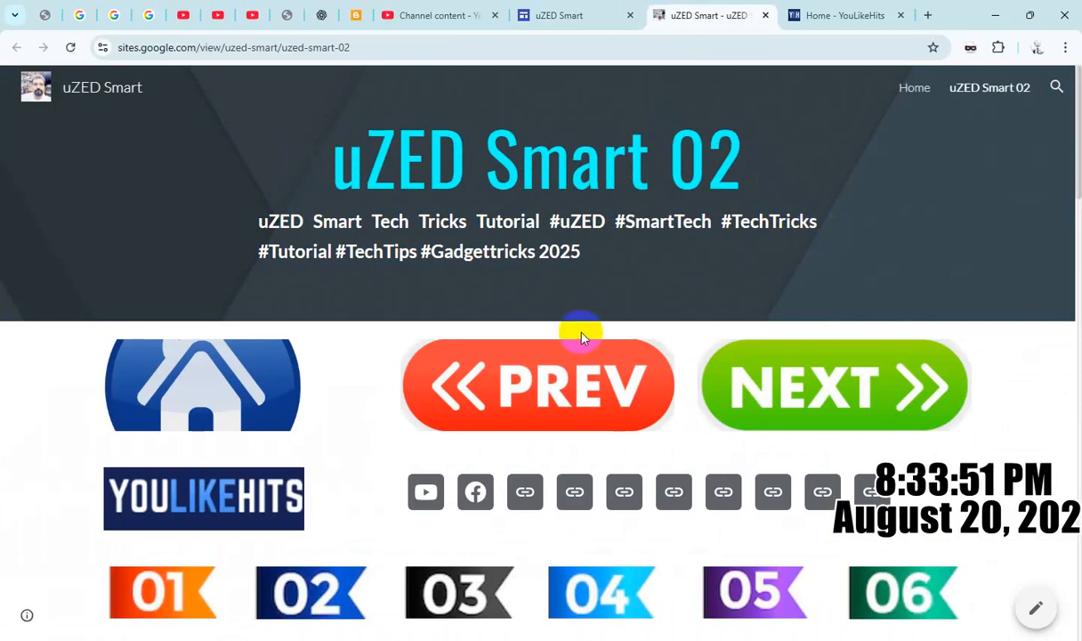
scroll(590, 326, "down", 5)
scroll(590, 330, "down", 10)
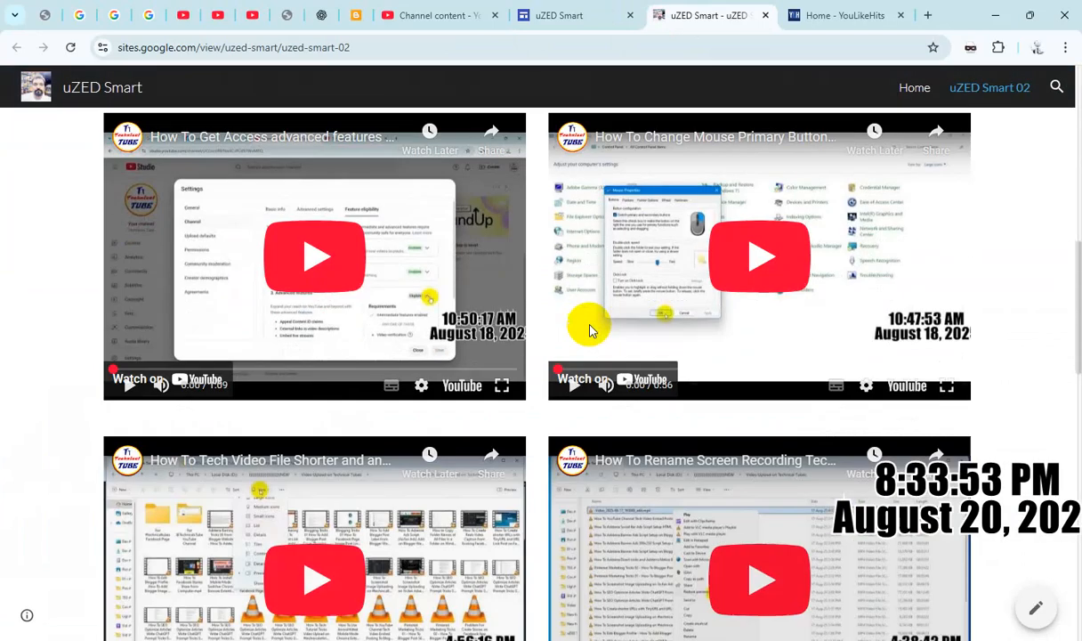
scroll(590, 330, "down", 6)
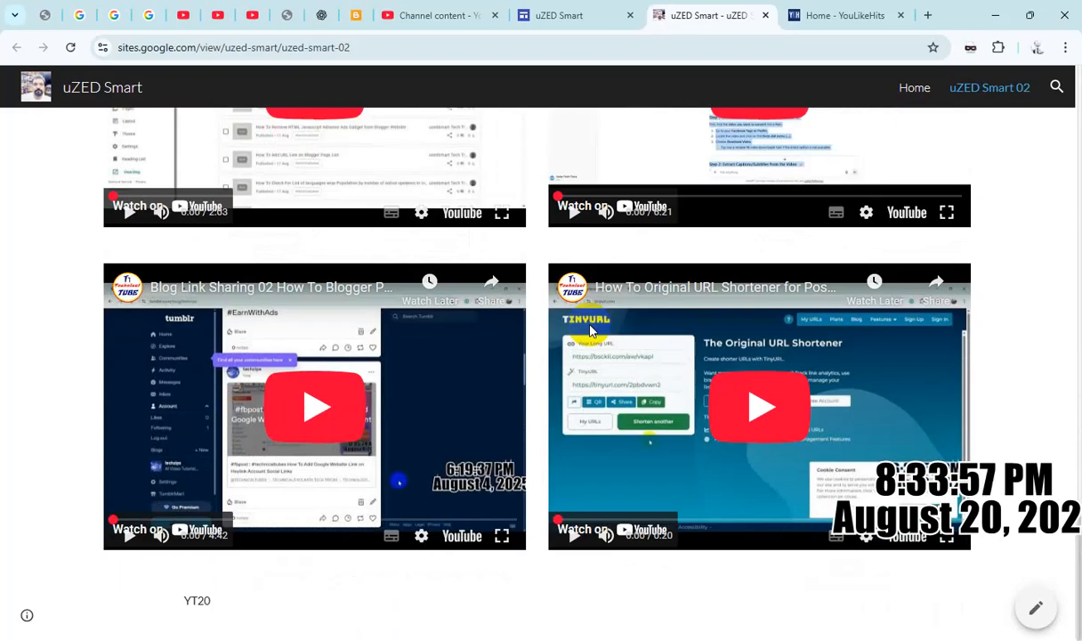
left_click(610, 212)
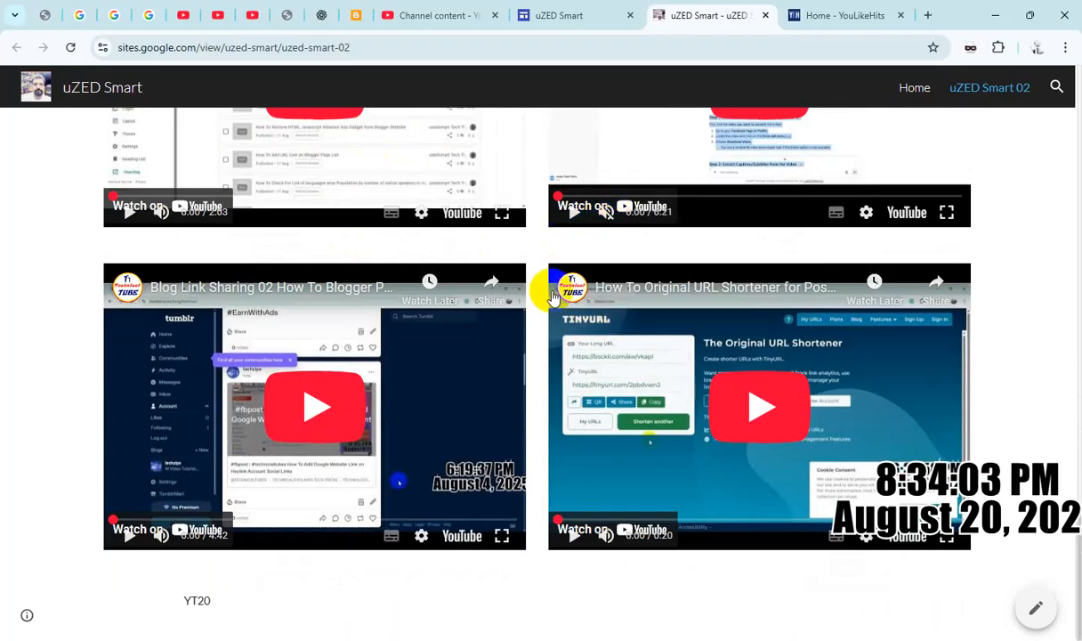
scroll(629, 428, "up", 6)
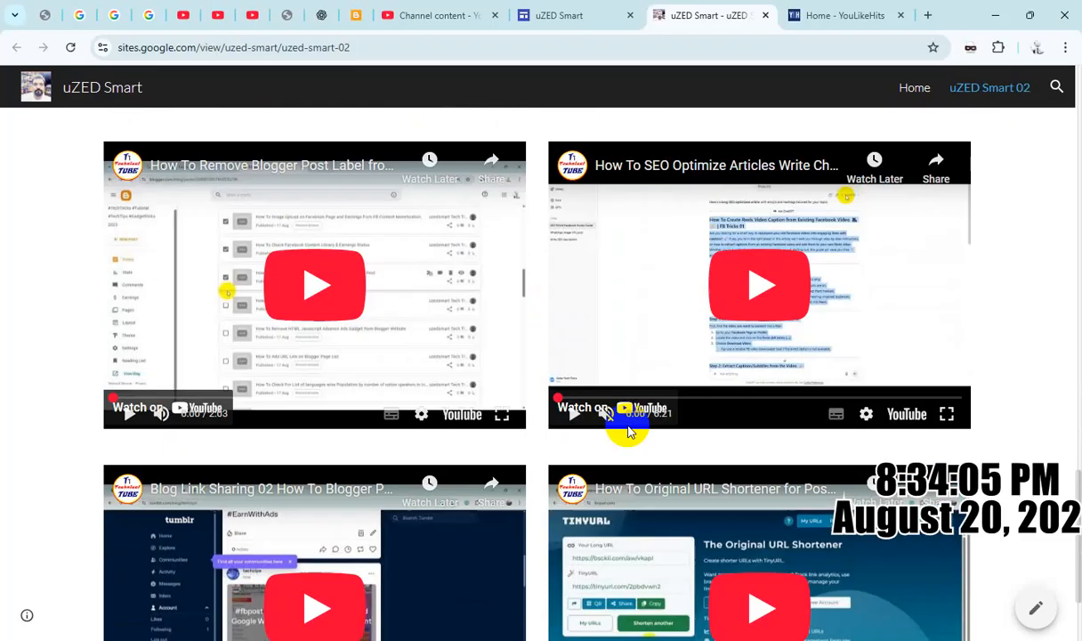
scroll(628, 428, "up", 10)
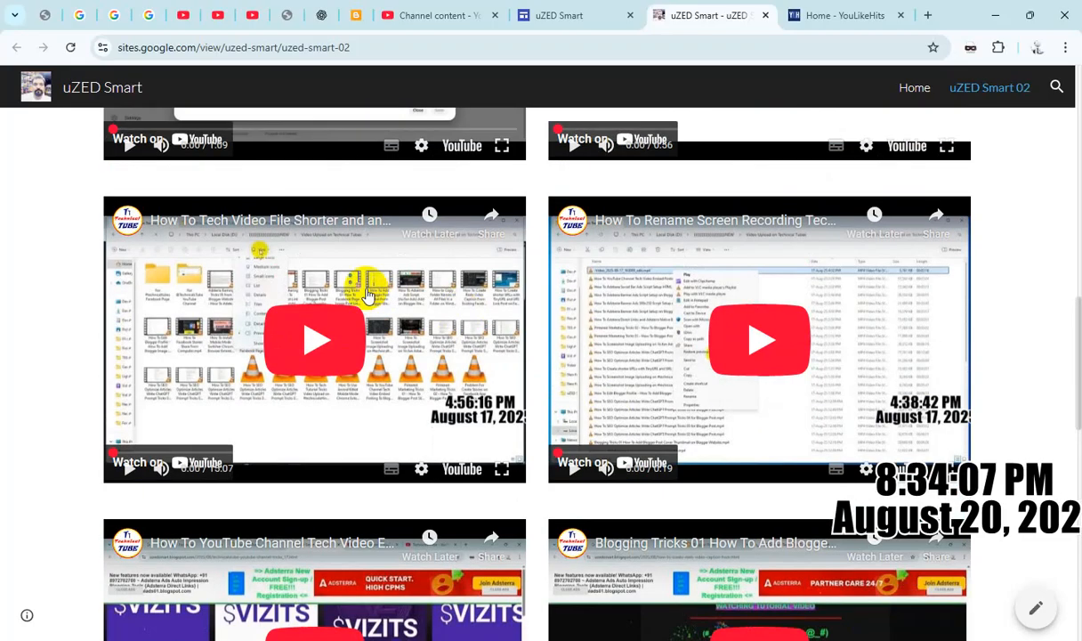
scroll(369, 292, "up", 3)
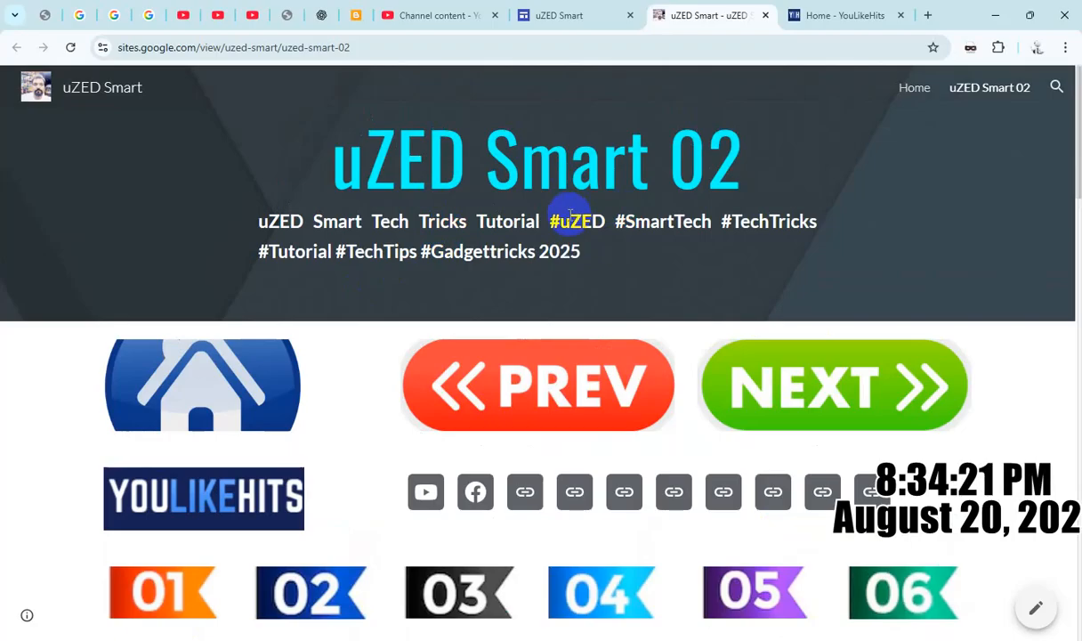
scroll(564, 240, "down", 8)
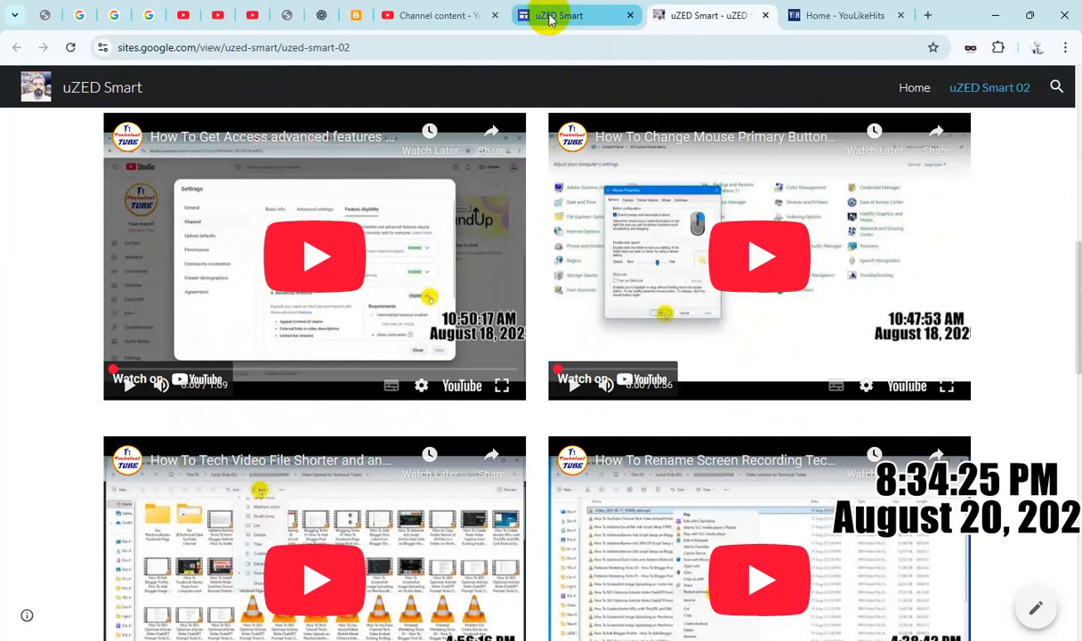
scroll(590, 257, "down", 1)
scroll(590, 256, "down", 12)
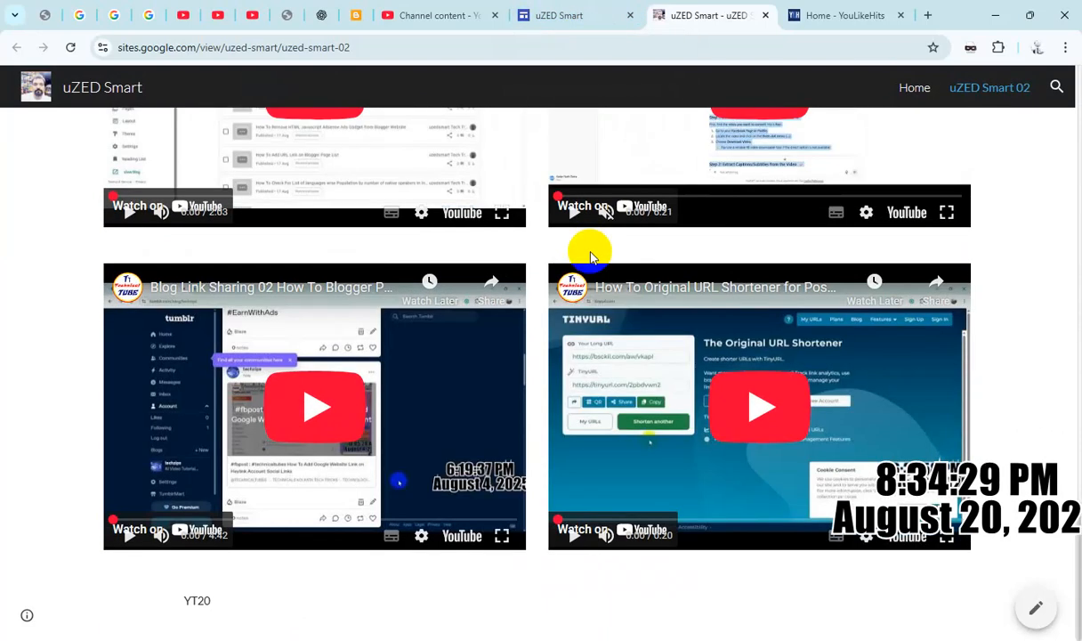
In the site editor, replace the code of the small embed beside YT20 with the original 5000 ms reload script.
left_click(558, 17)
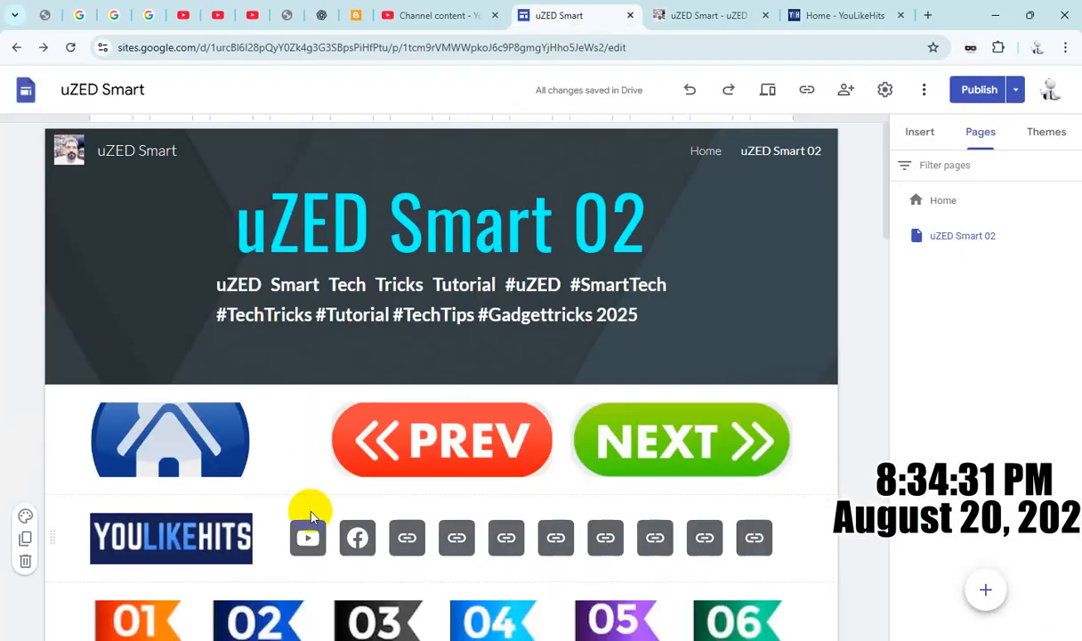
scroll(350, 487, "down", 15)
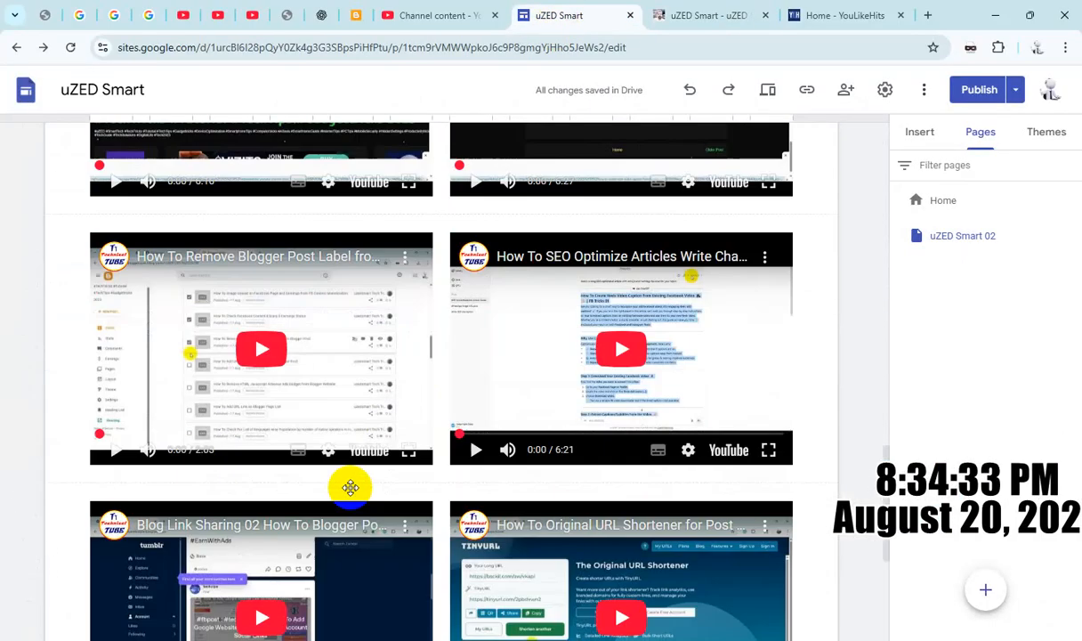
scroll(350, 487, "down", 4)
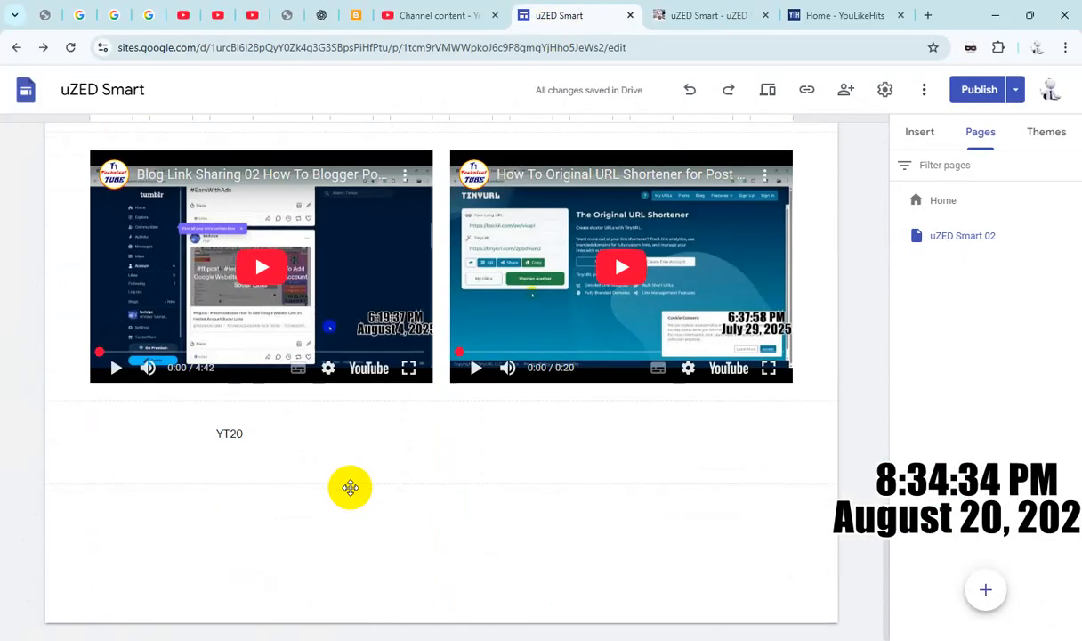
double_click(173, 437)
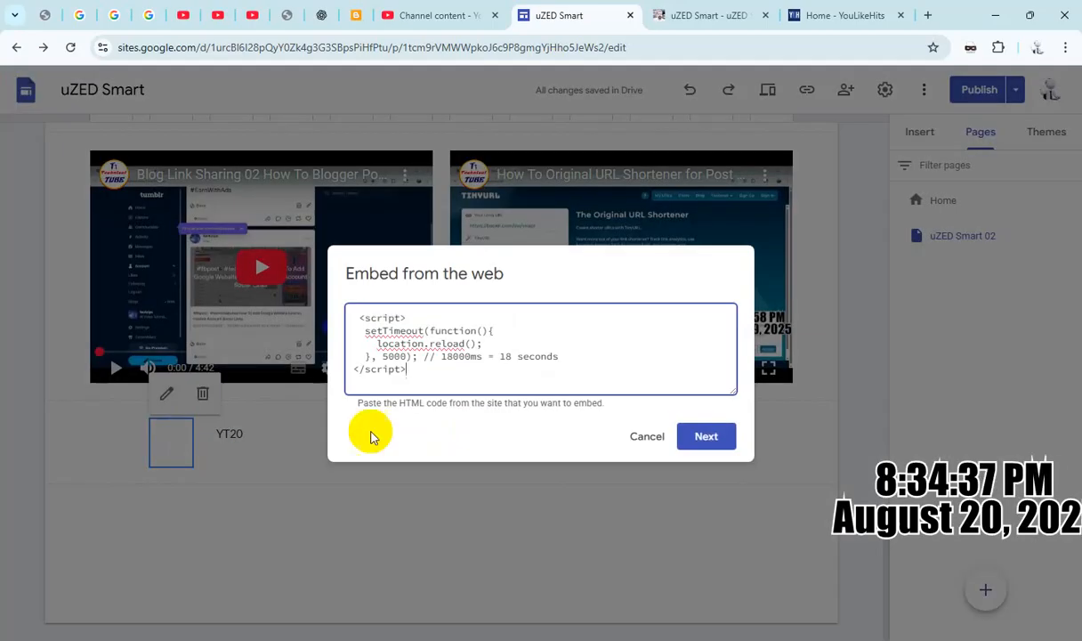
left_click(447, 359)
key("ctrl+a")
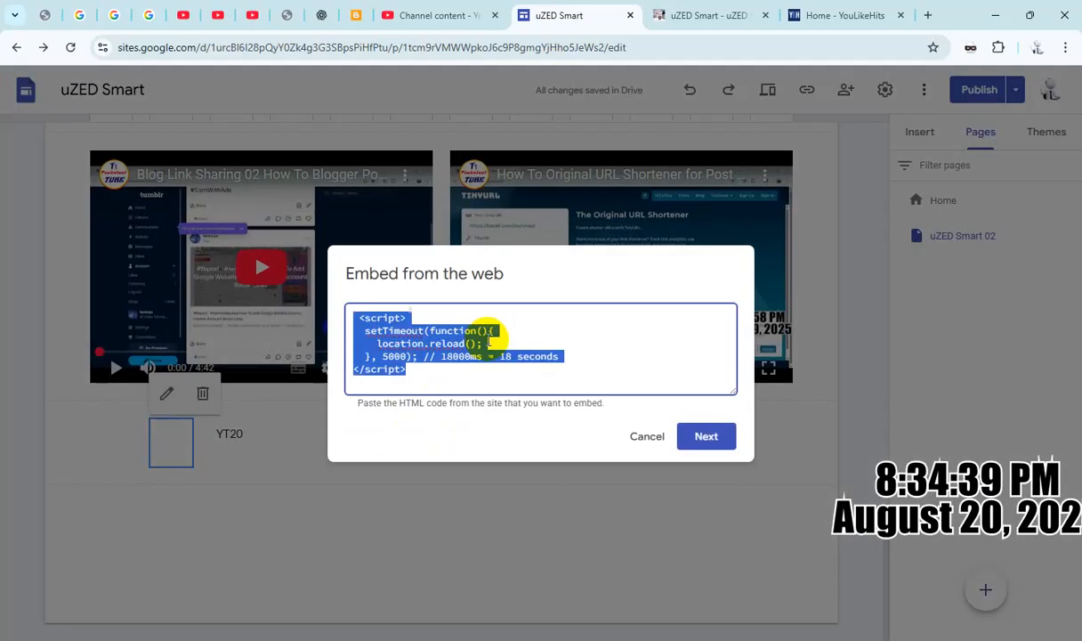
type("<script>   setTimeout(function(){     location.reload();   }, 5000); // 5000ms = 5 seconds </script>")
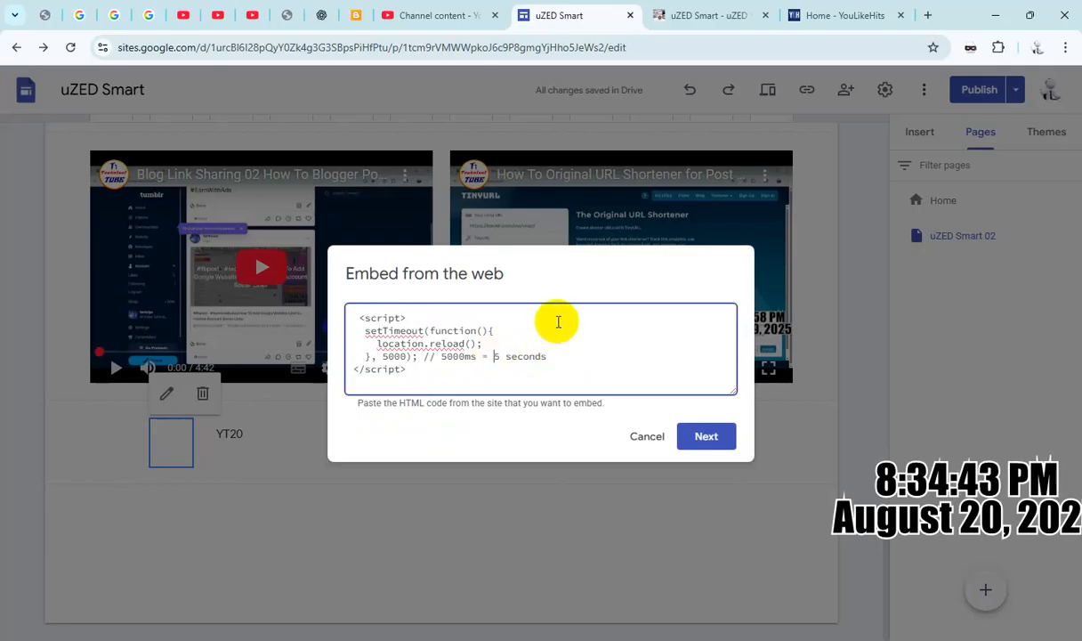
Set the script's delay to 10000 and its comment to 10 seconds, and save the embed.
key("Delete")
type("10")
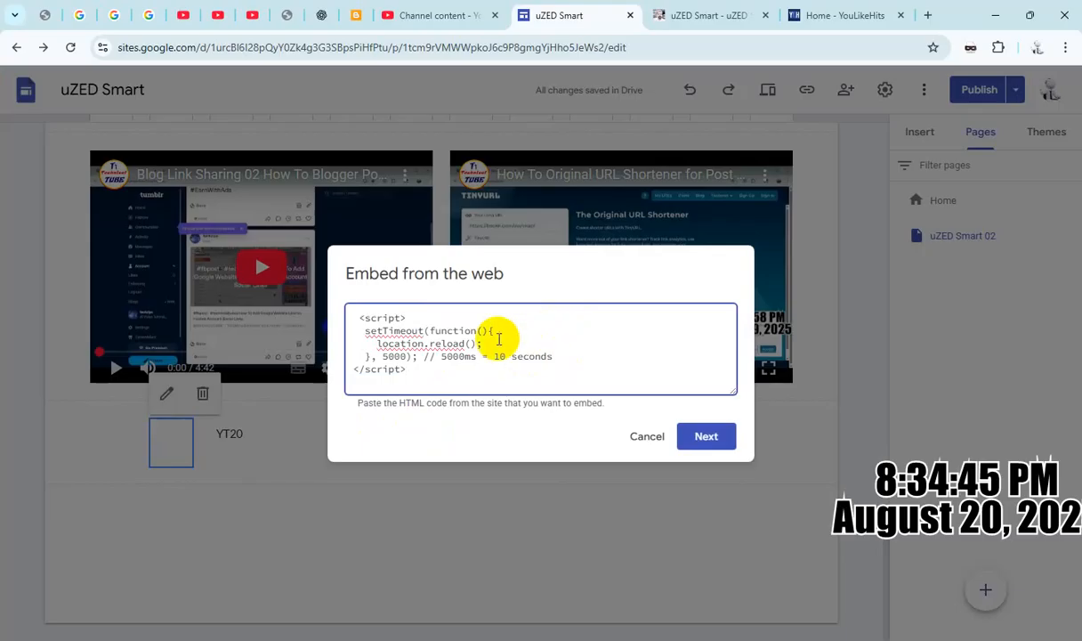
left_click(382, 360)
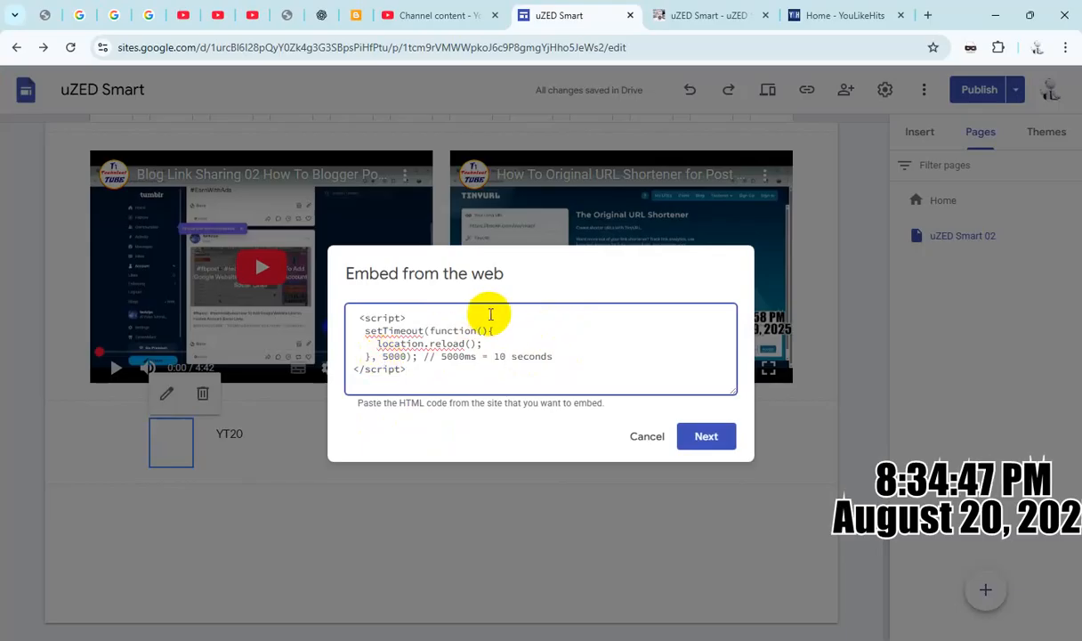
key("Delete")
type("10")
left_click(706, 435)
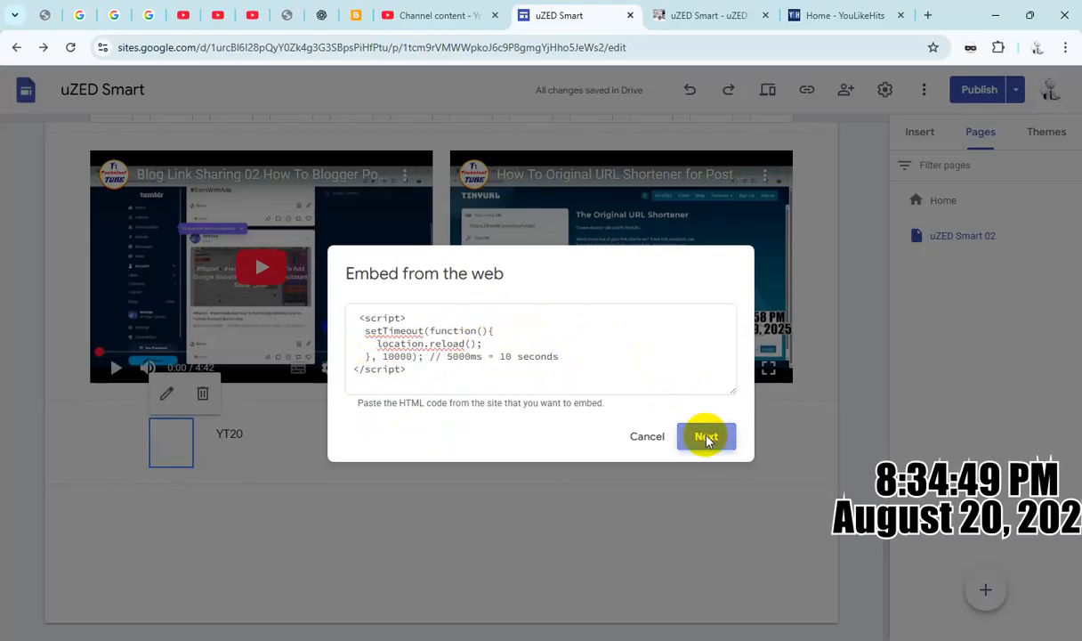
left_click(699, 499)
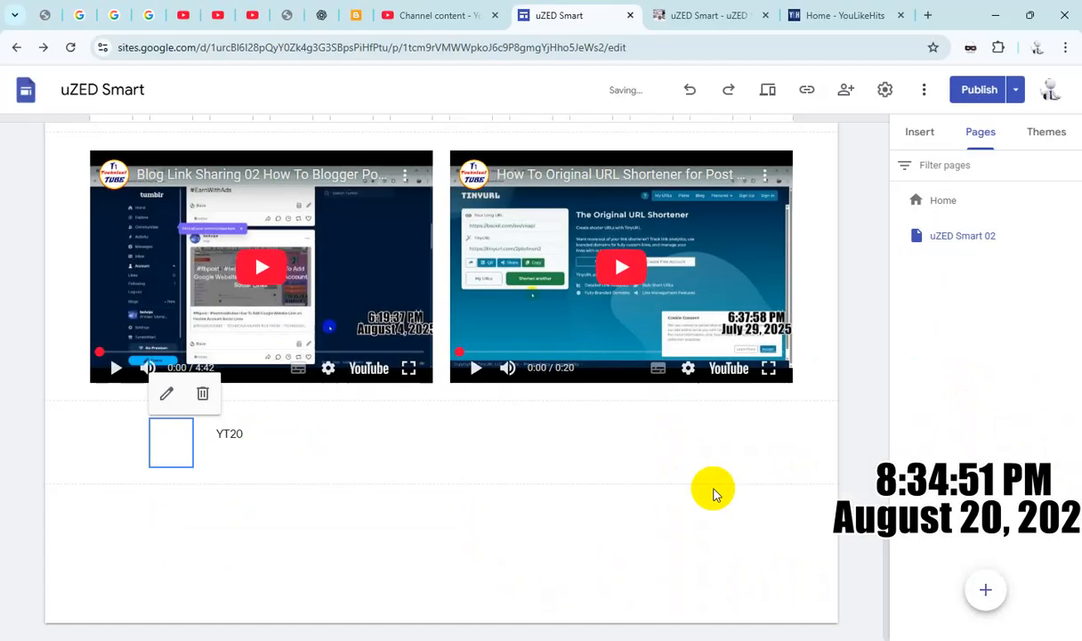
Publish the updated uZED Smart 02 page with the 10000 ms reload script.
left_click(981, 93)
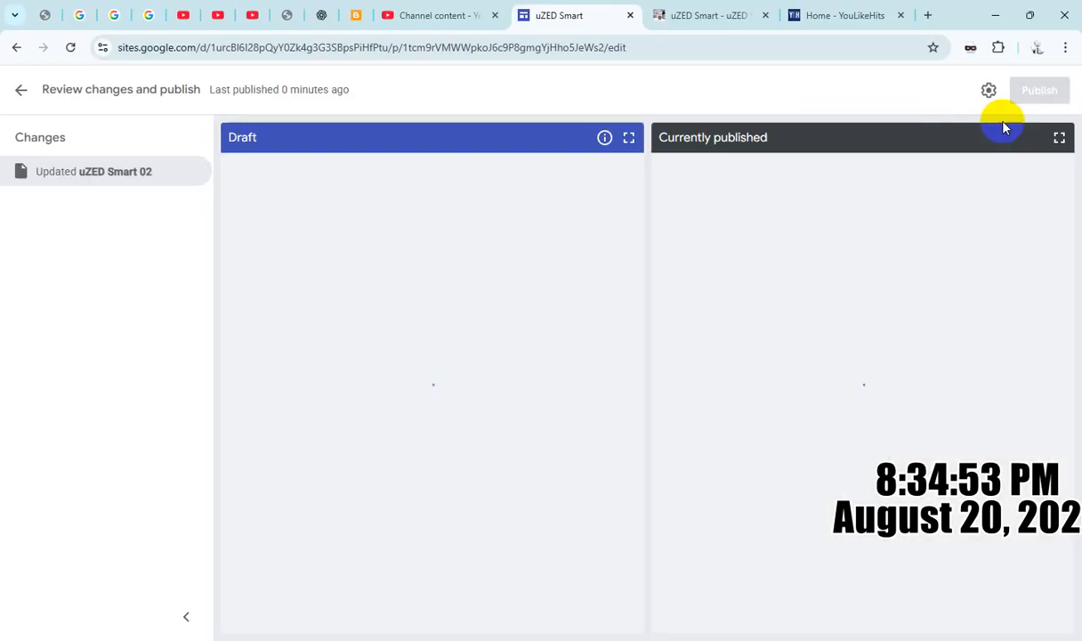
left_click(1041, 92)
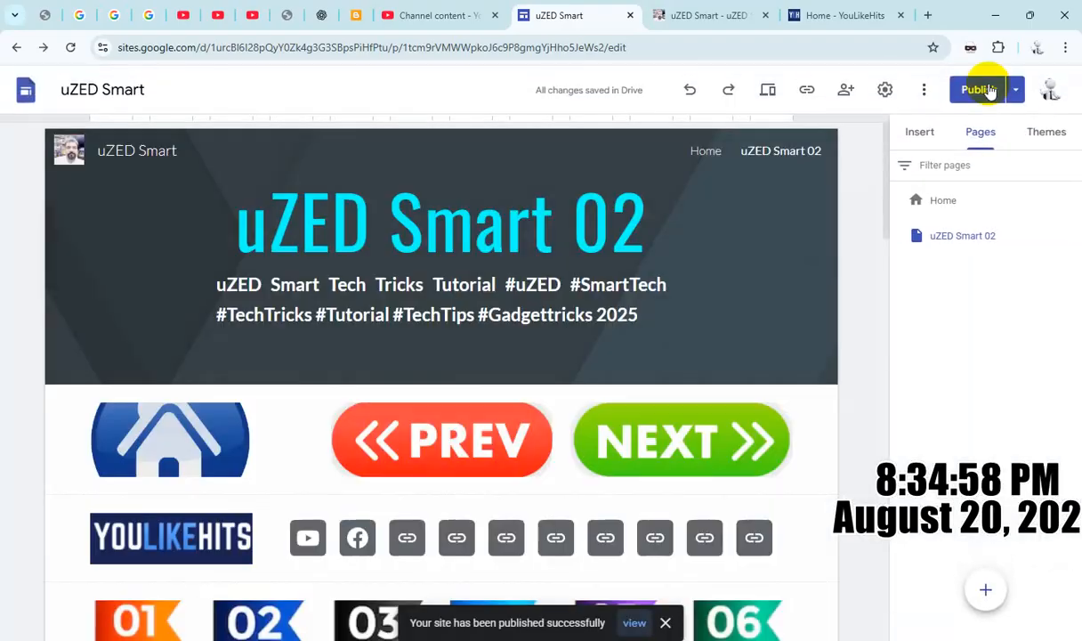
left_click(988, 90)
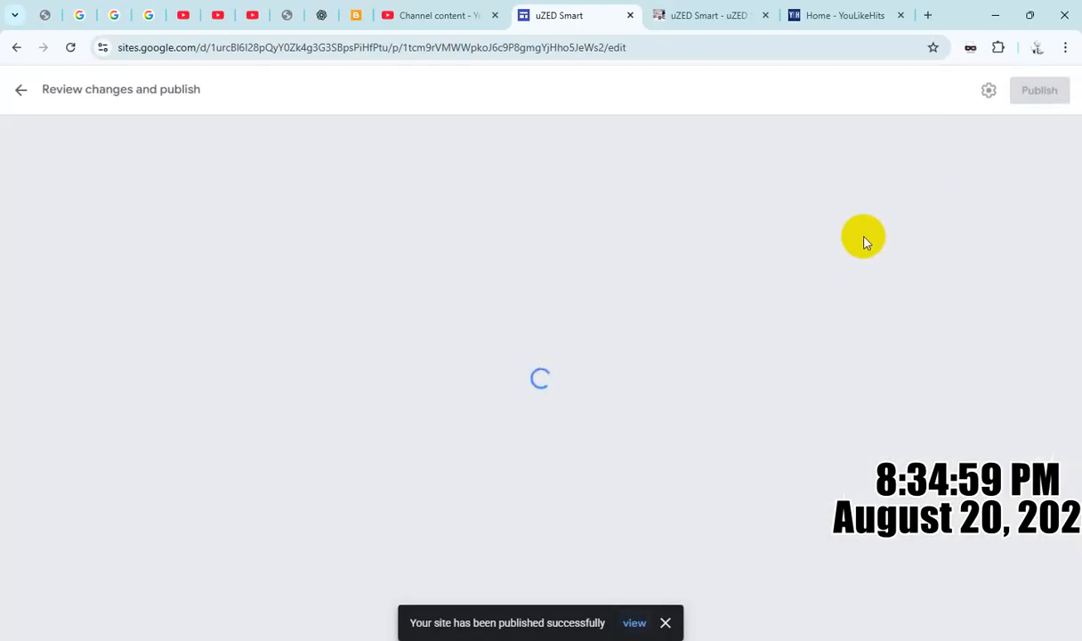
Reload the published uZED Smart 02 page and check it from header to YT20 row for the automatic reload.
left_click(723, 17)
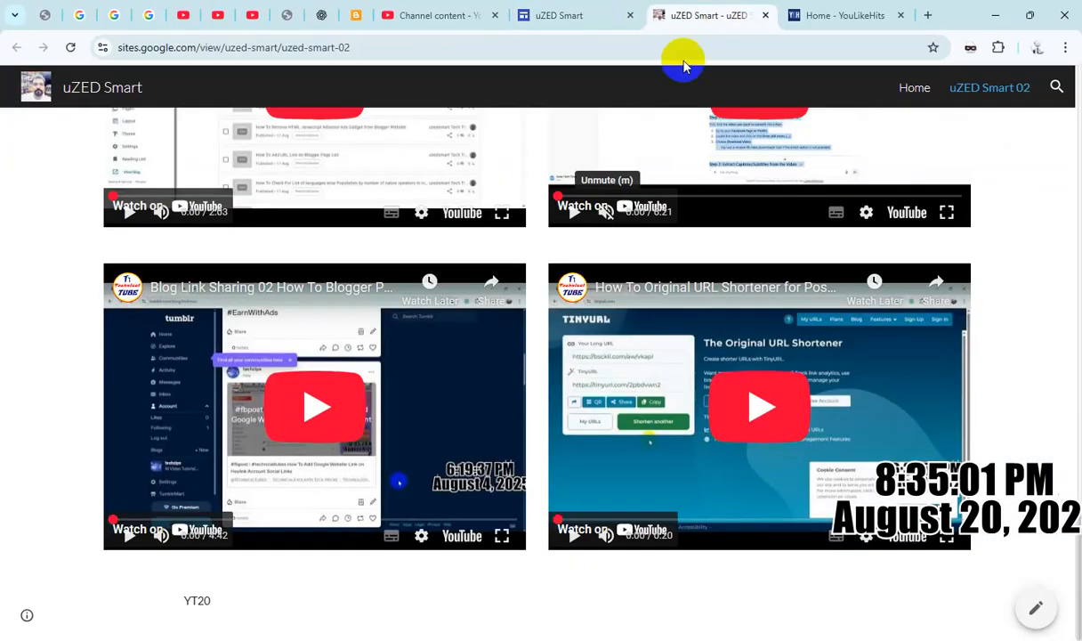
left_click(71, 48)
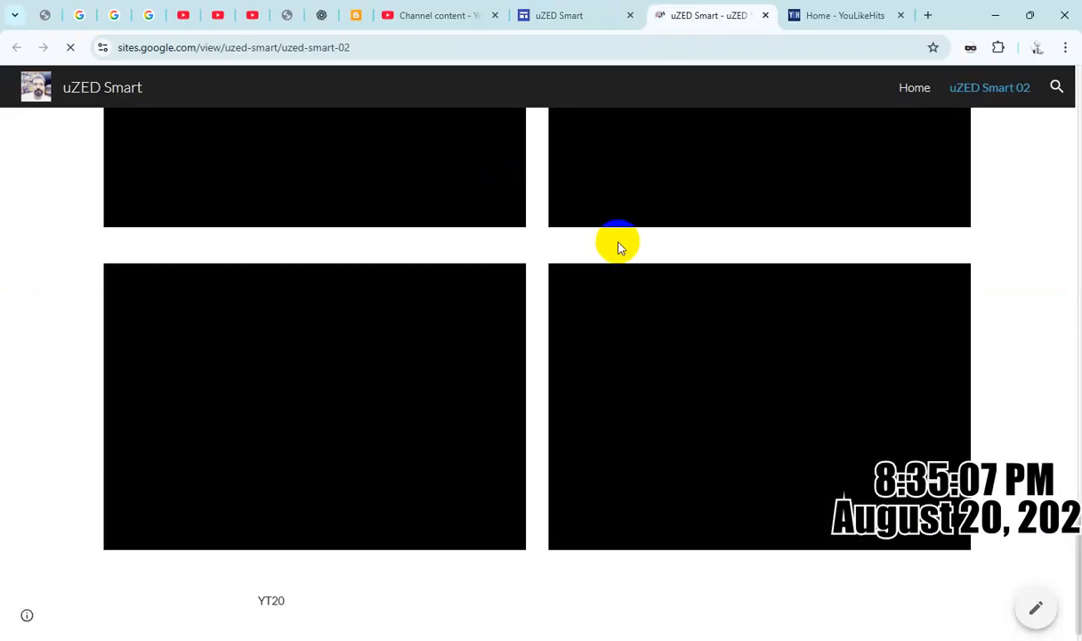
scroll(627, 245, "up", 4)
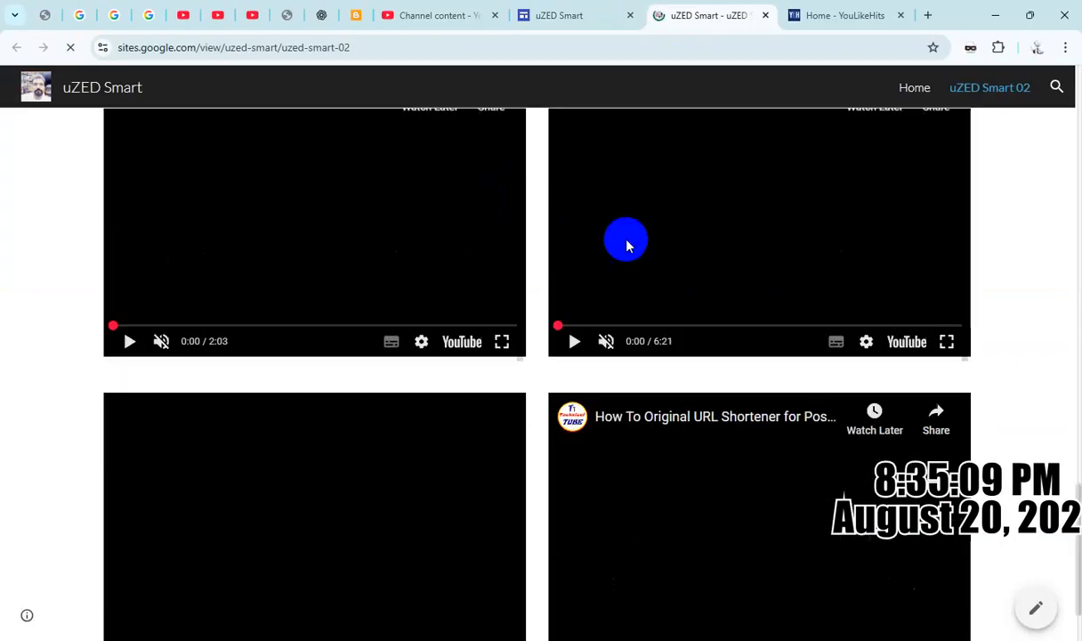
scroll(627, 245, "up", 10)
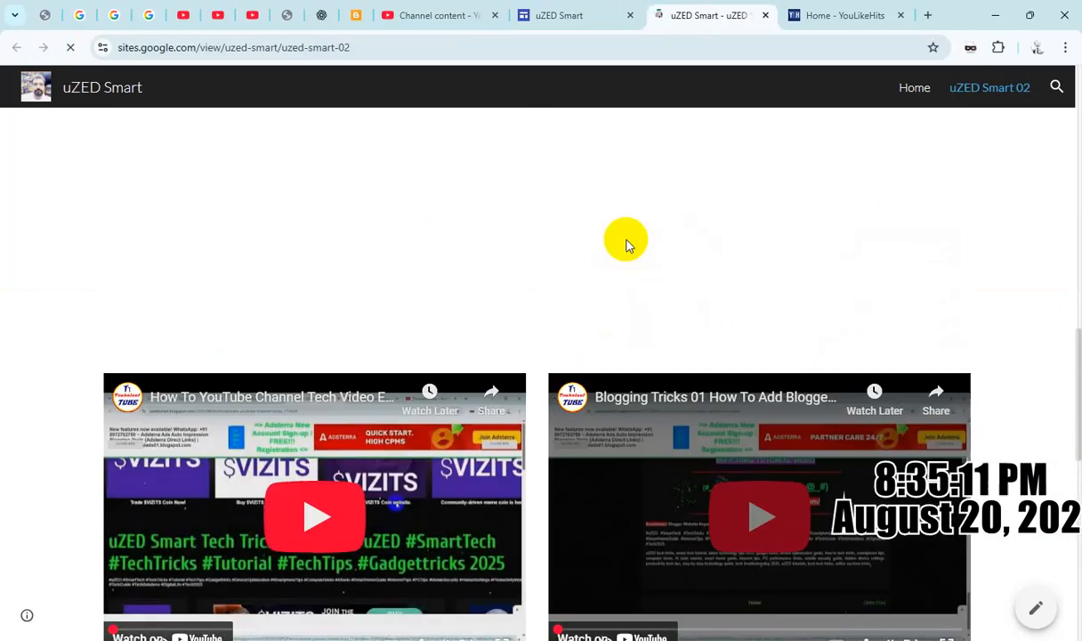
scroll(628, 245, "up", 3)
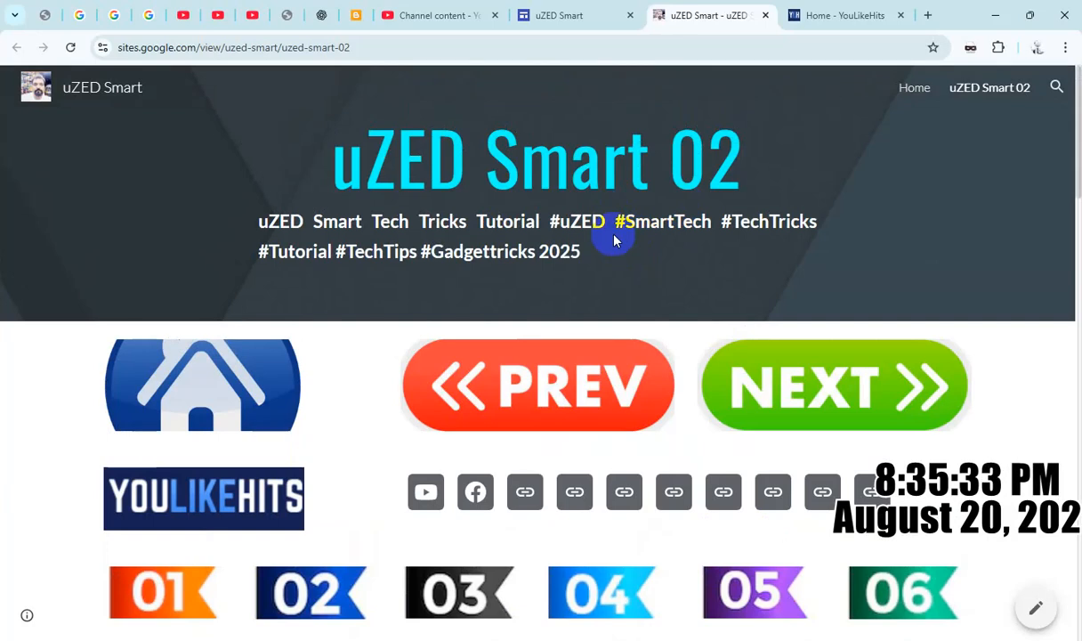
scroll(614, 240, "down", 7)
scroll(615, 240, "down", 4)
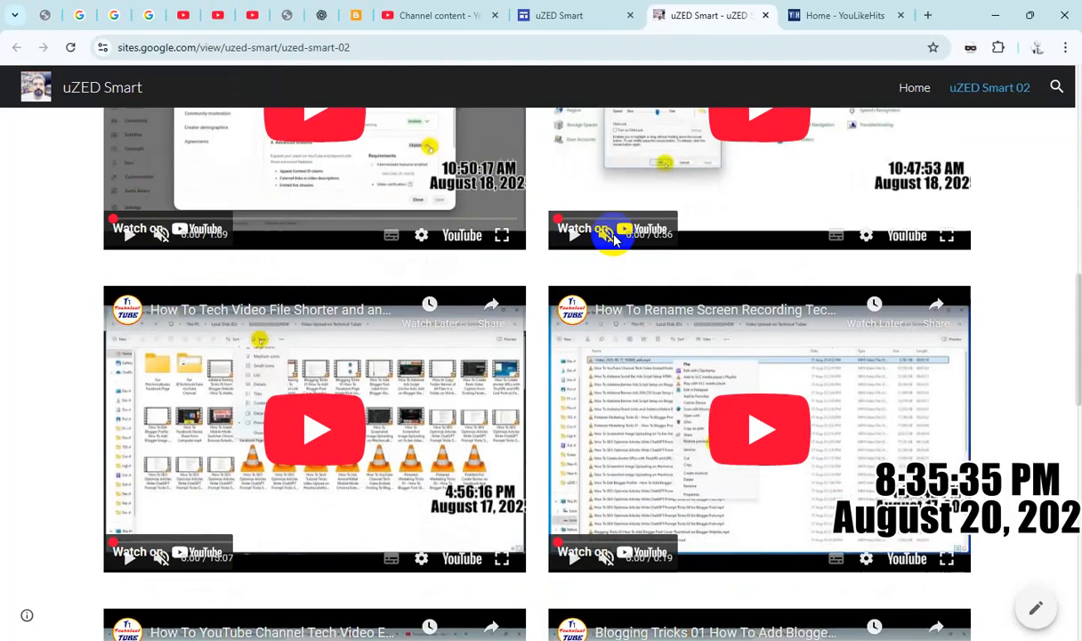
scroll(614, 240, "down", 11)
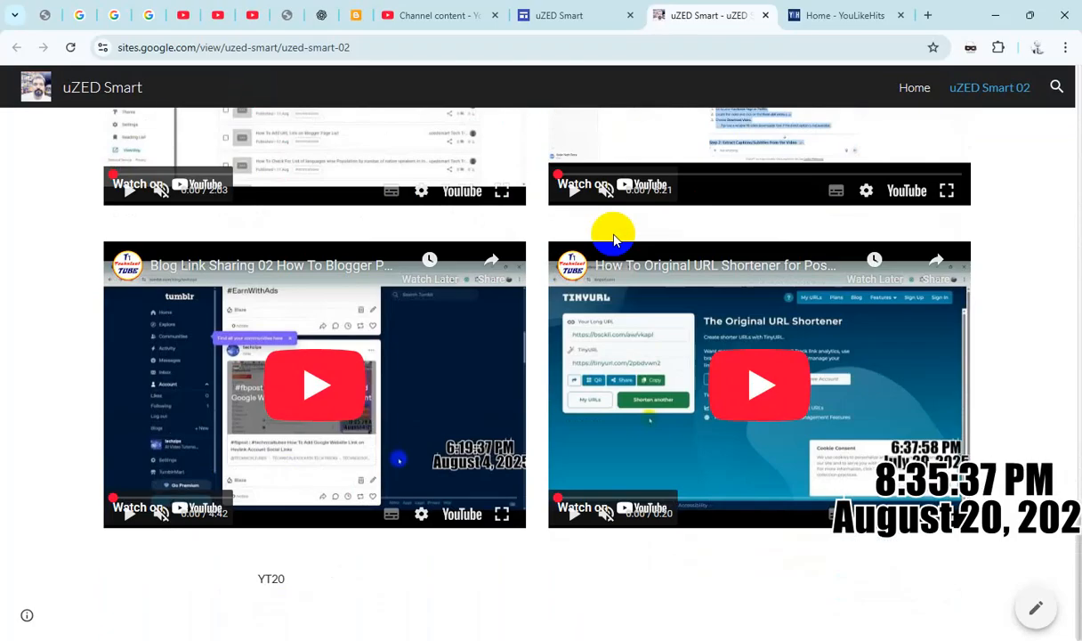
scroll(614, 241, "up", 12)
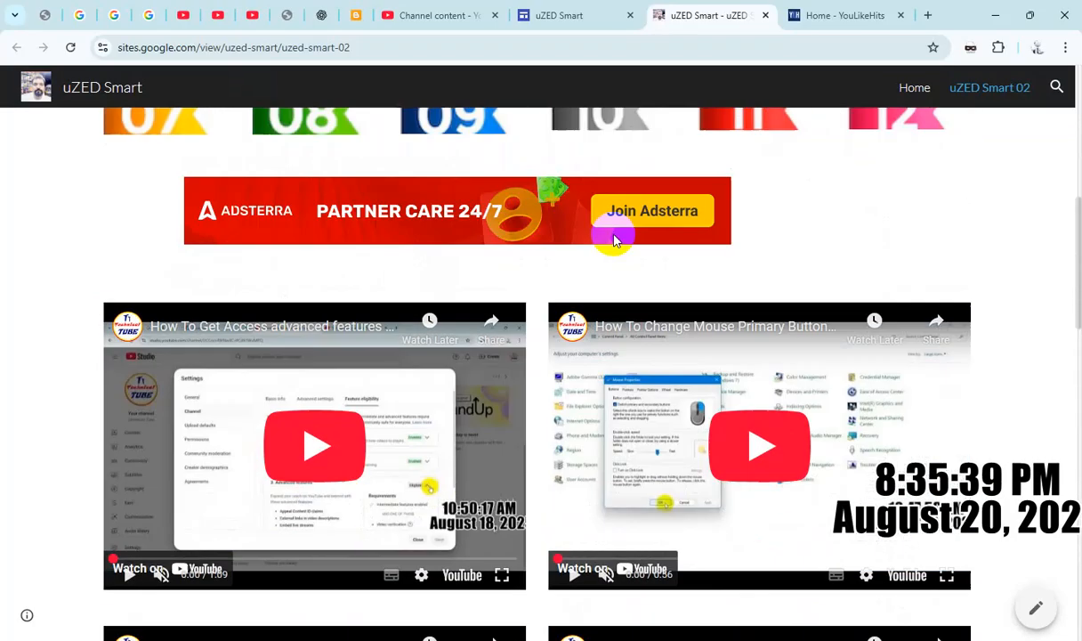
Open the published Home page and examine it down to its YT20 row.
left_click(908, 93)
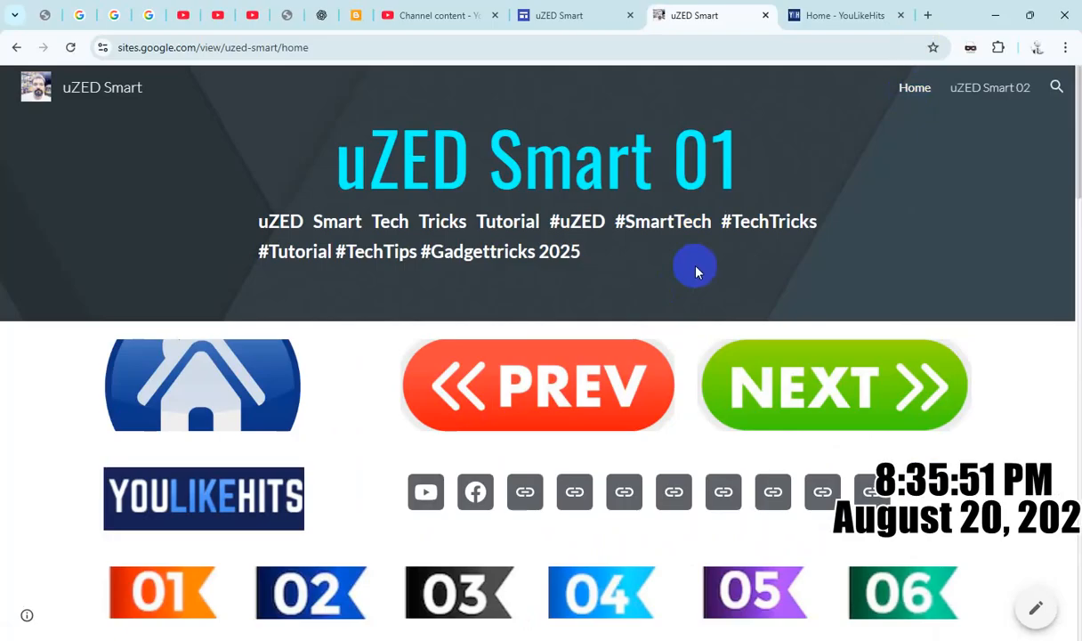
scroll(697, 272, "down", 9)
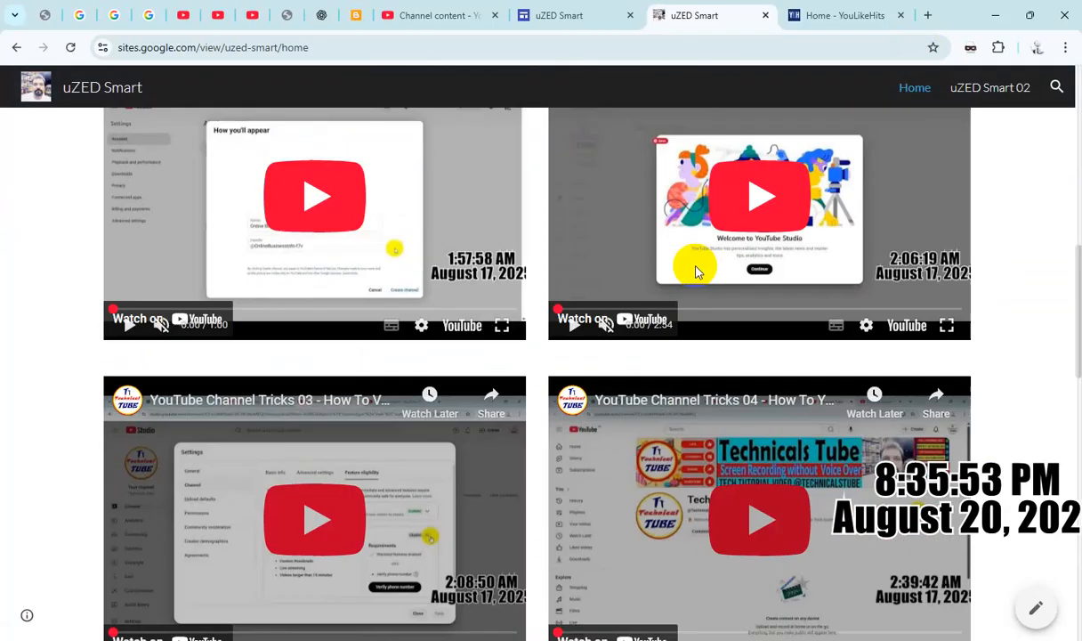
scroll(697, 273, "down", 10)
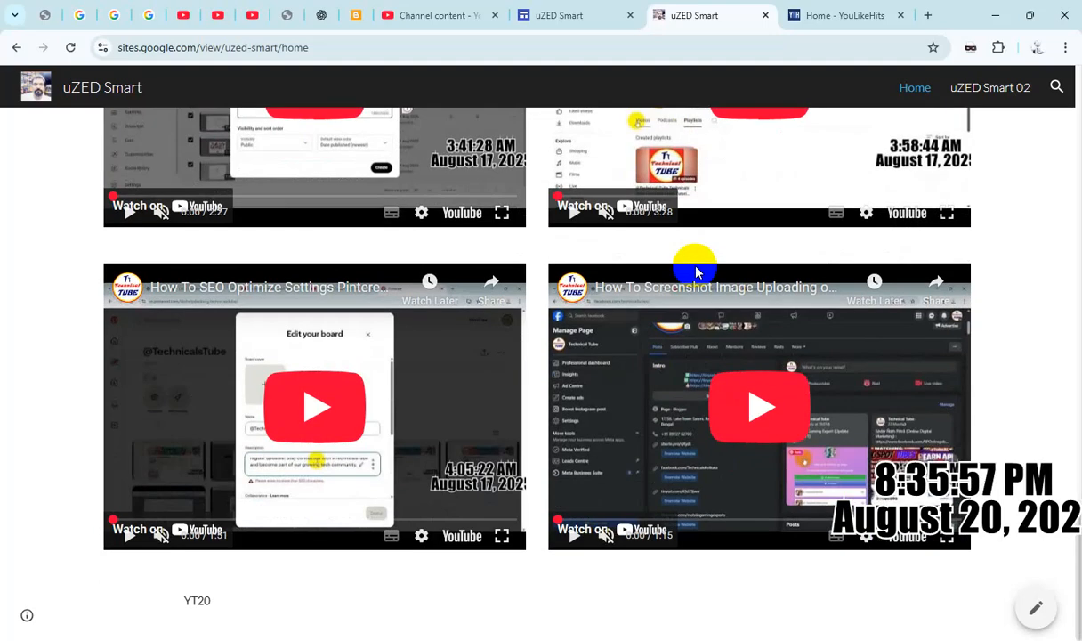
Return to the site editor, open the Home page and change its YT20 text to YT10.
left_click(584, 24)
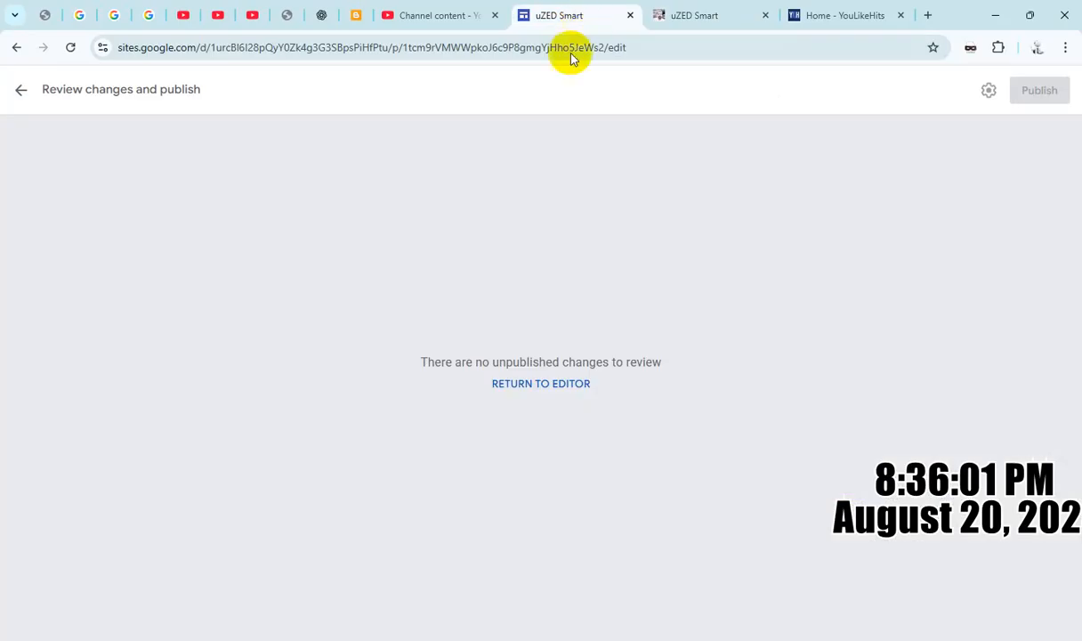
left_click(538, 383)
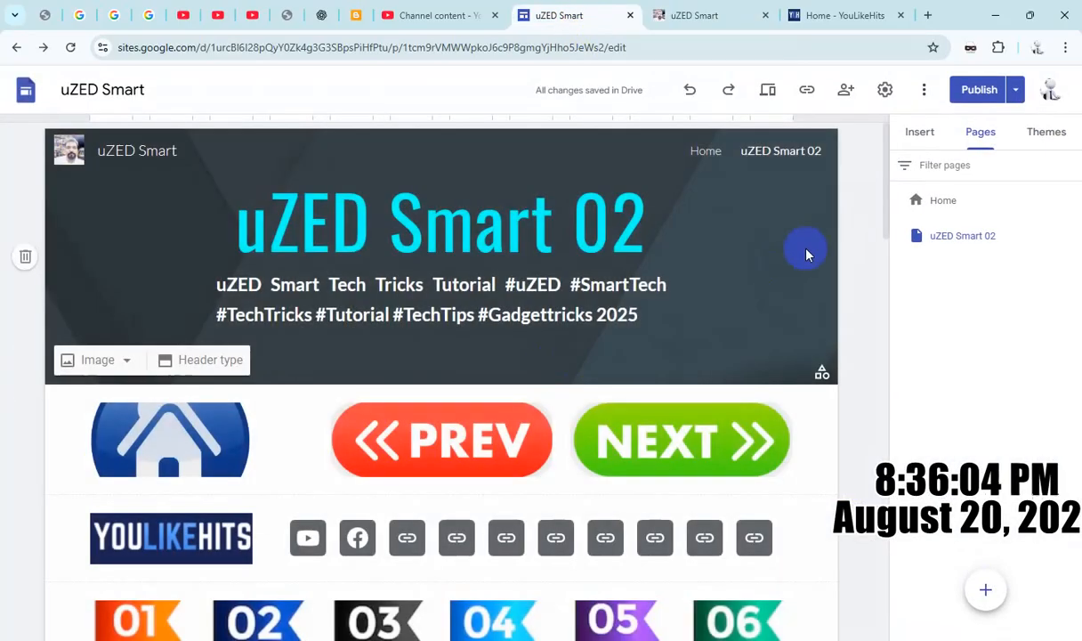
left_click(927, 203)
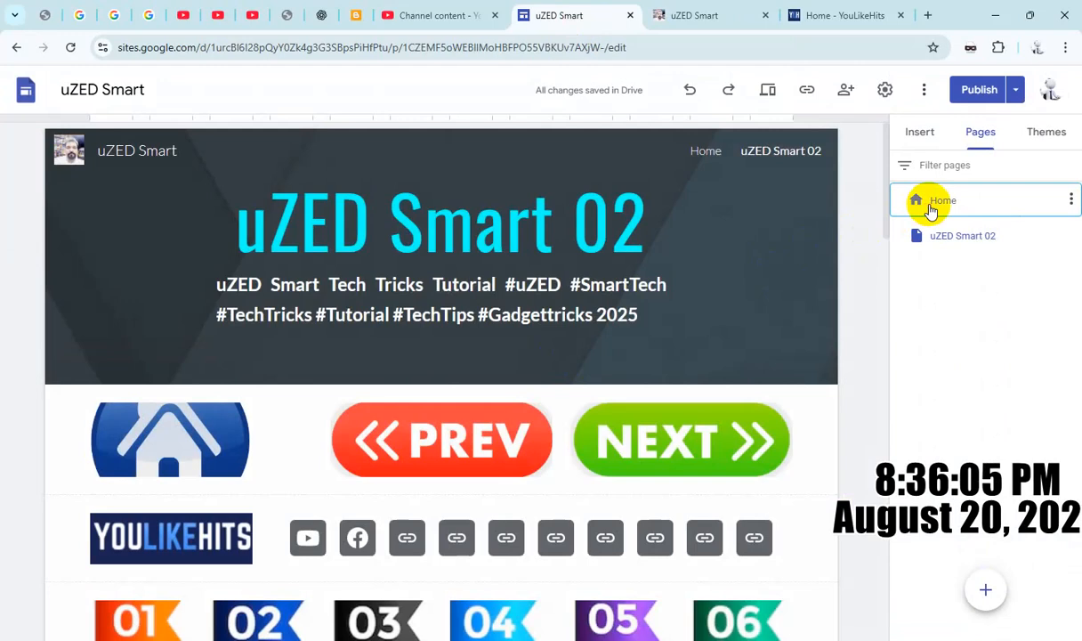
scroll(400, 423, "down", 10)
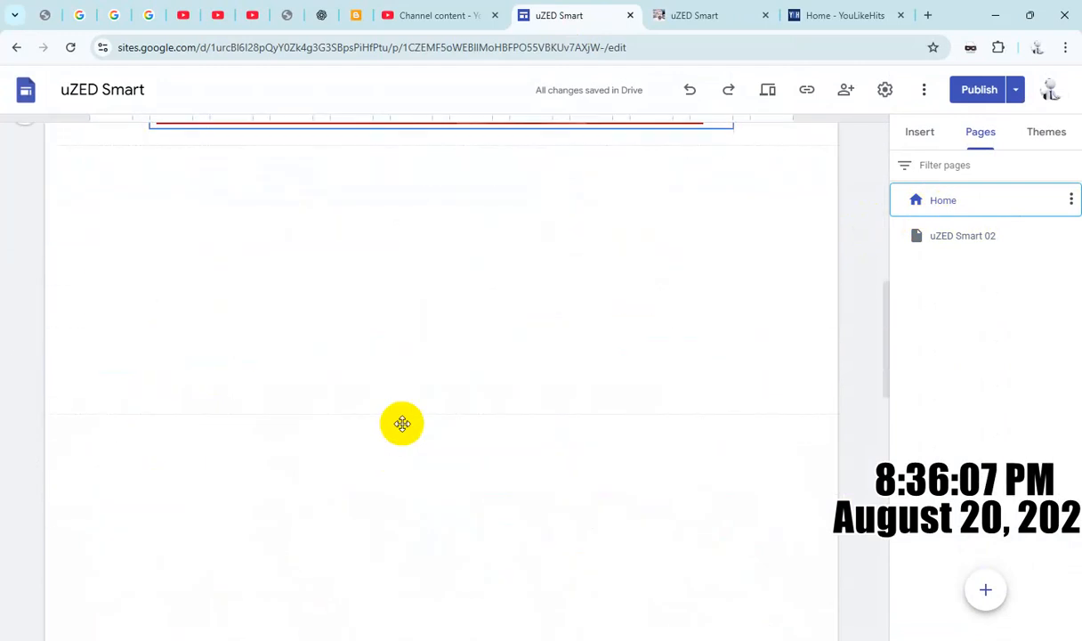
scroll(403, 424, "down", 5)
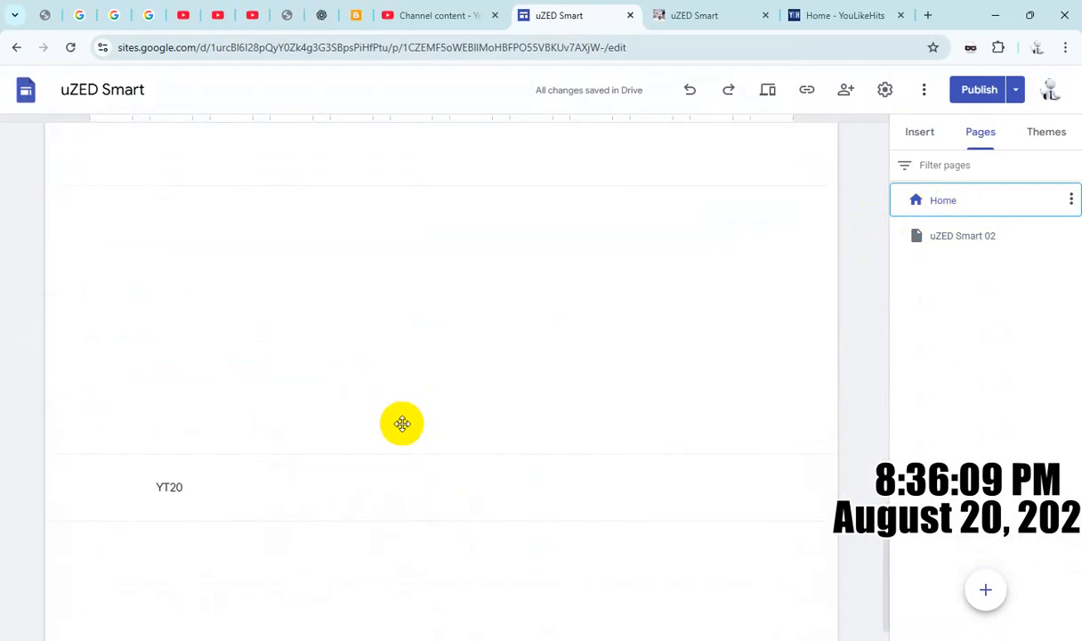
left_click(208, 449)
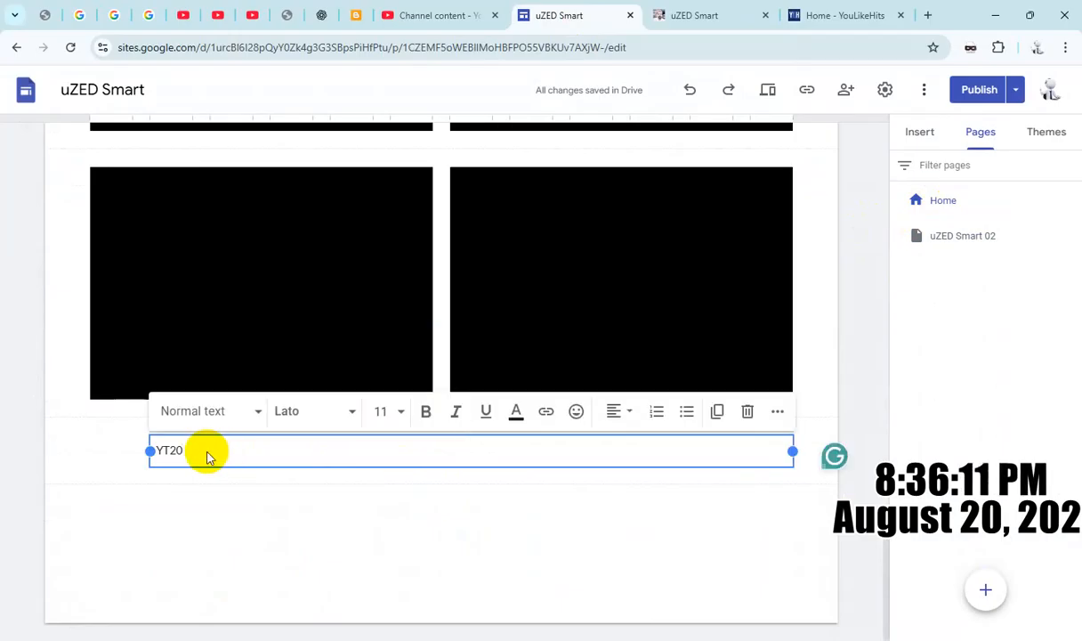
key("BackSpace")
key("BackSpace")
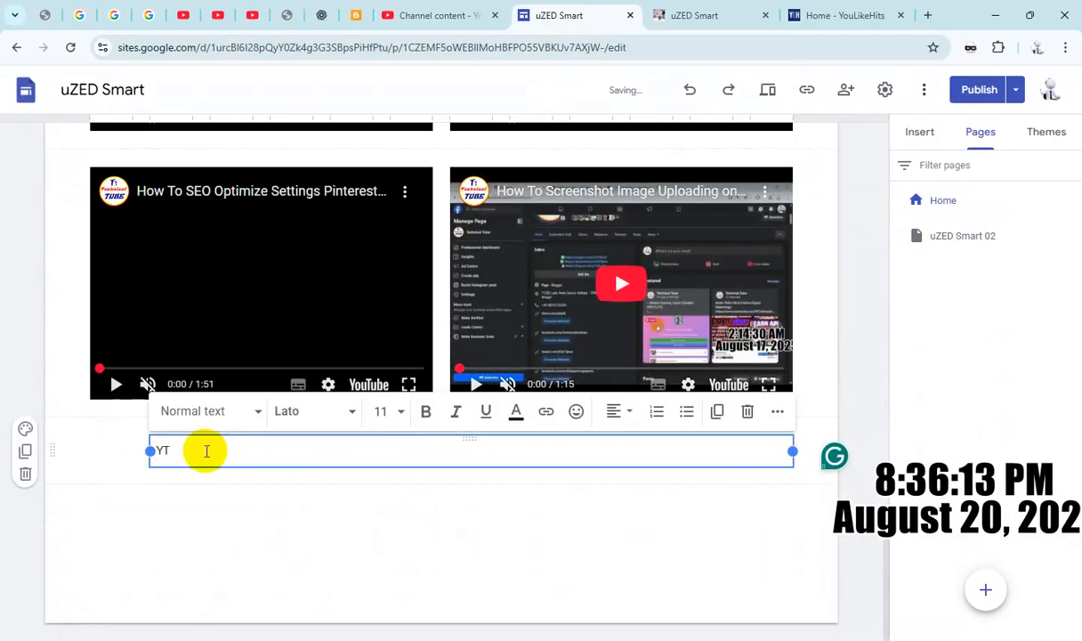
type("10")
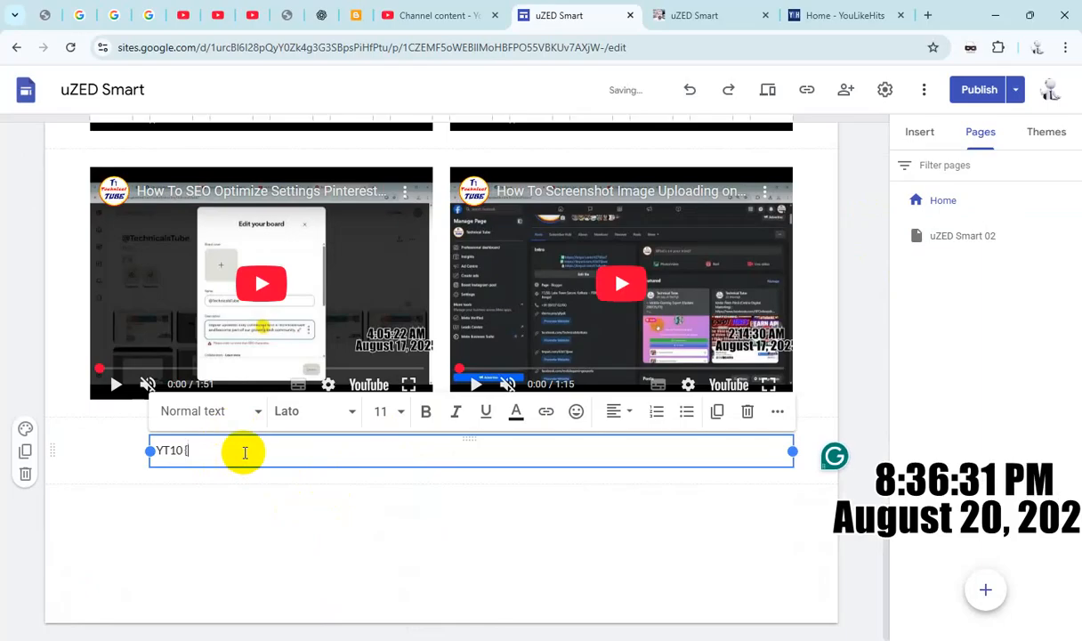
type("]")
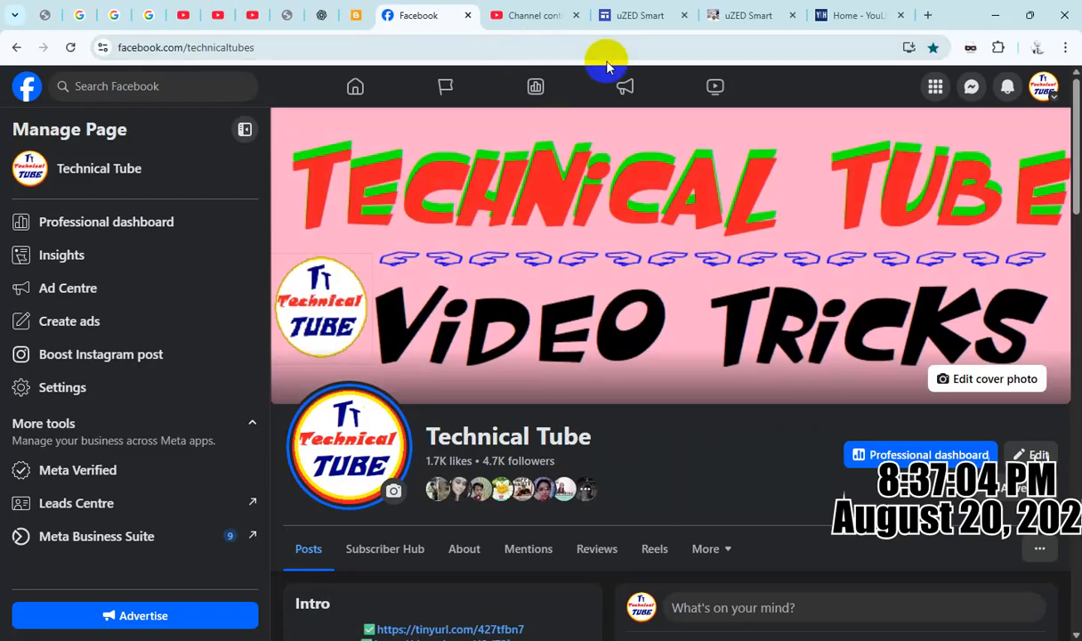
left_click(413, 46)
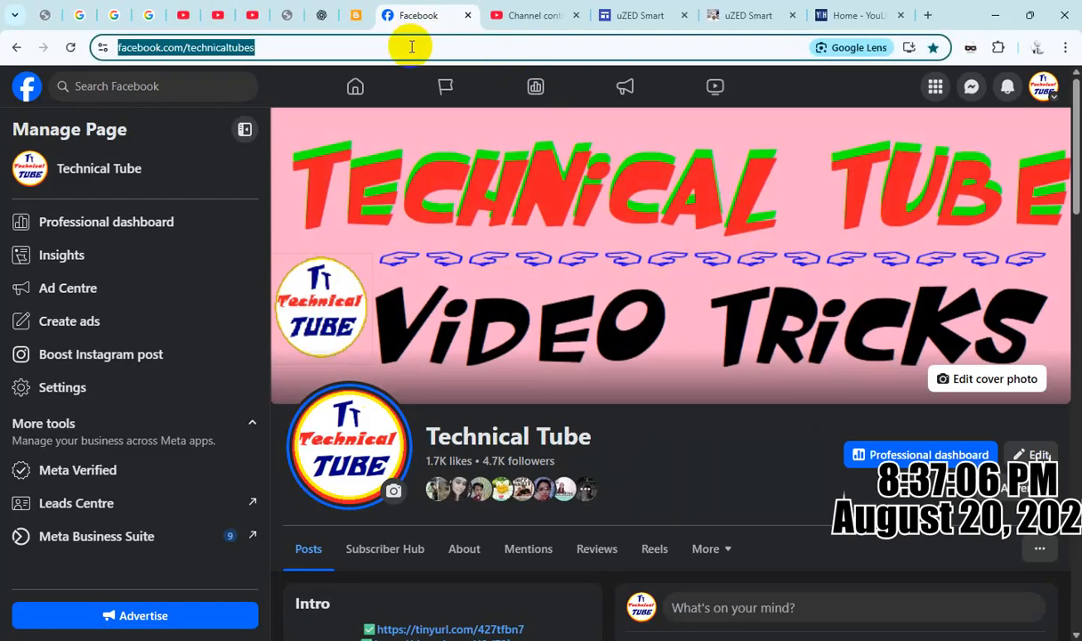
left_click(623, 17)
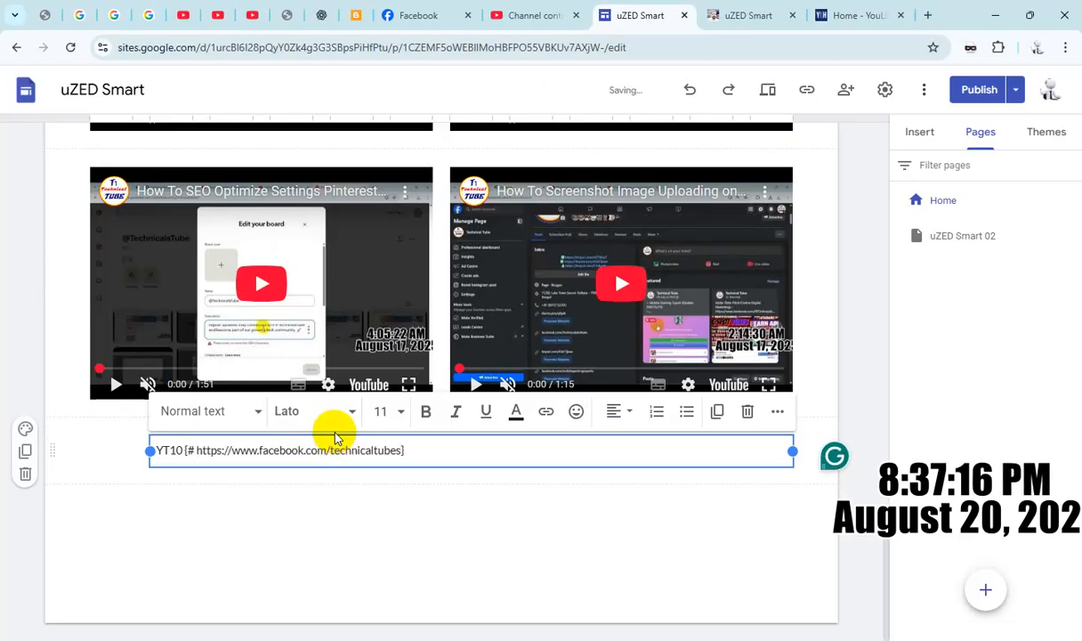
Complete the hashtag in the YT10 line as #technicaltubes, followed by a colon before the Facebook address.
left_click(363, 452)
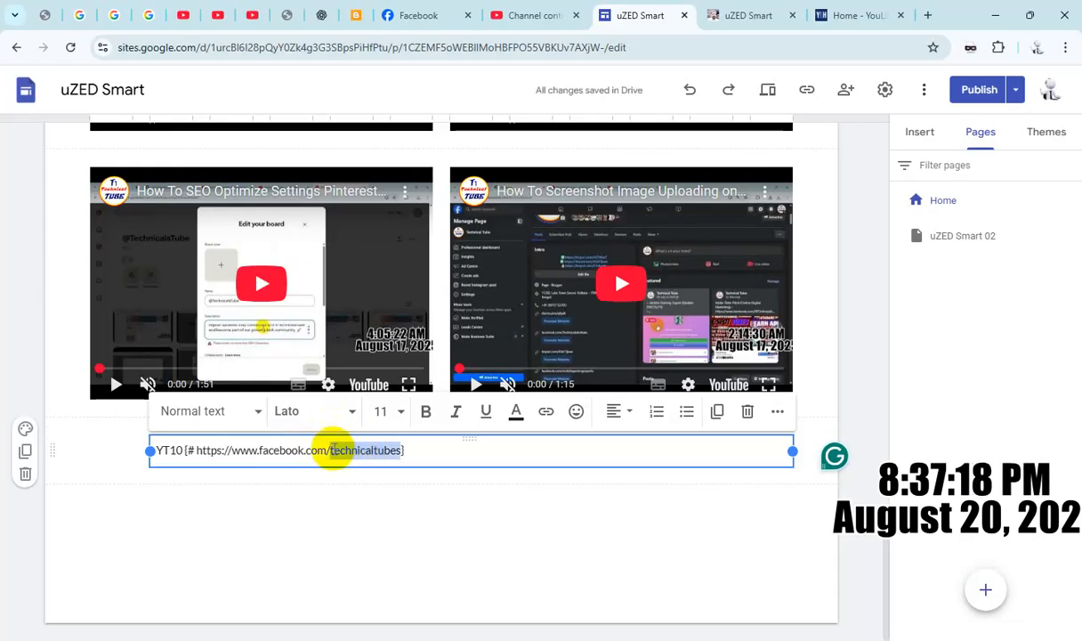
left_click(191, 450)
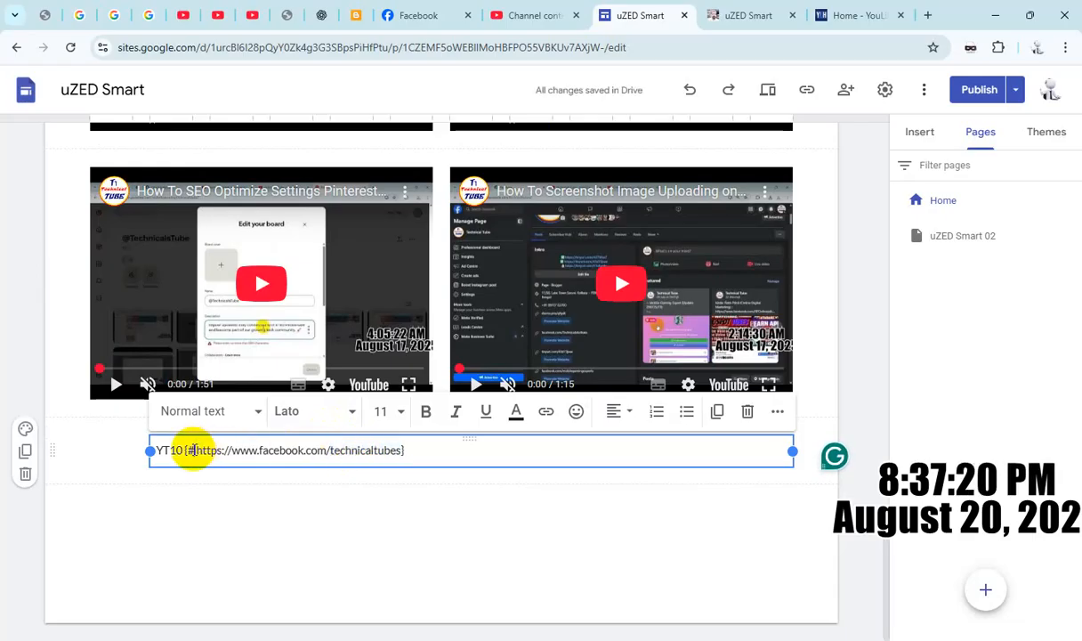
type("technicaltubes")
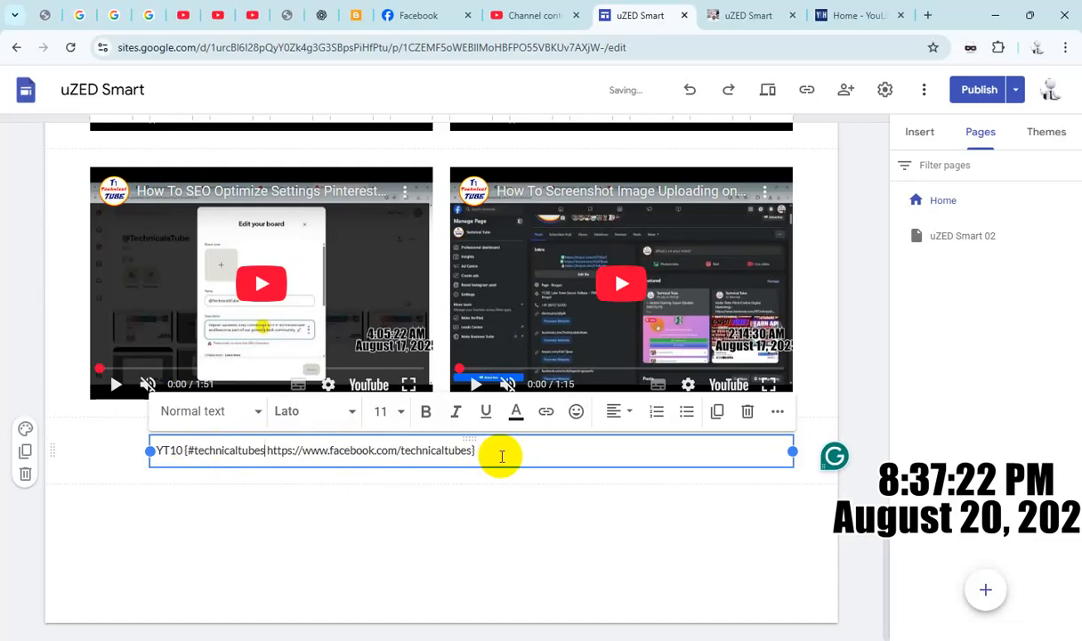
type(":")
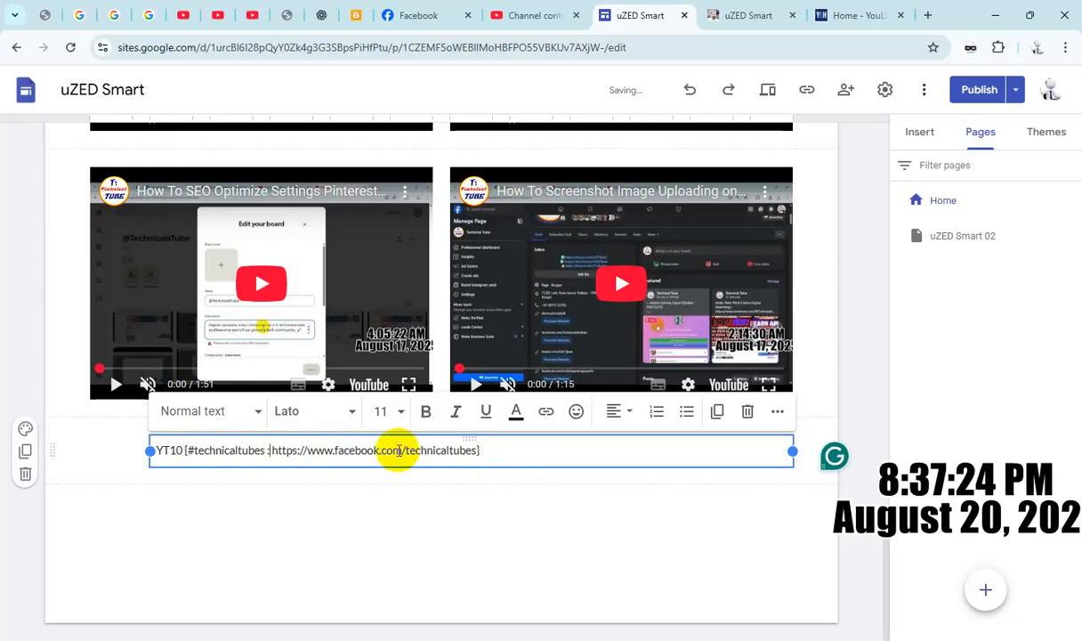
Make the whole YT10 line bold and color it dark red #a61c00.
triple_click(393, 450)
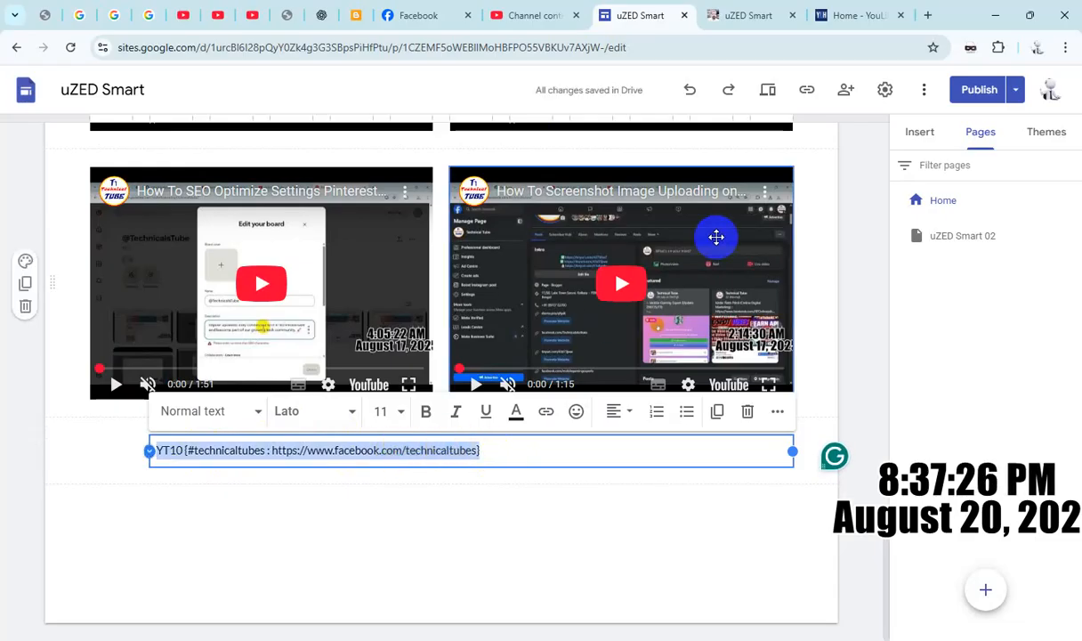
left_click(426, 414)
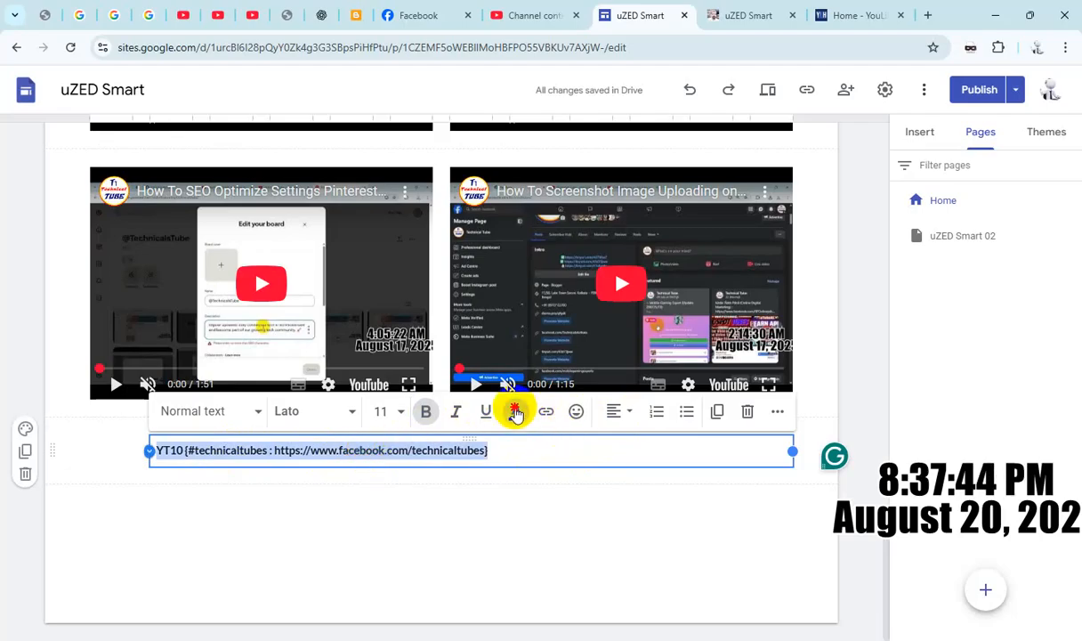
left_click(515, 411)
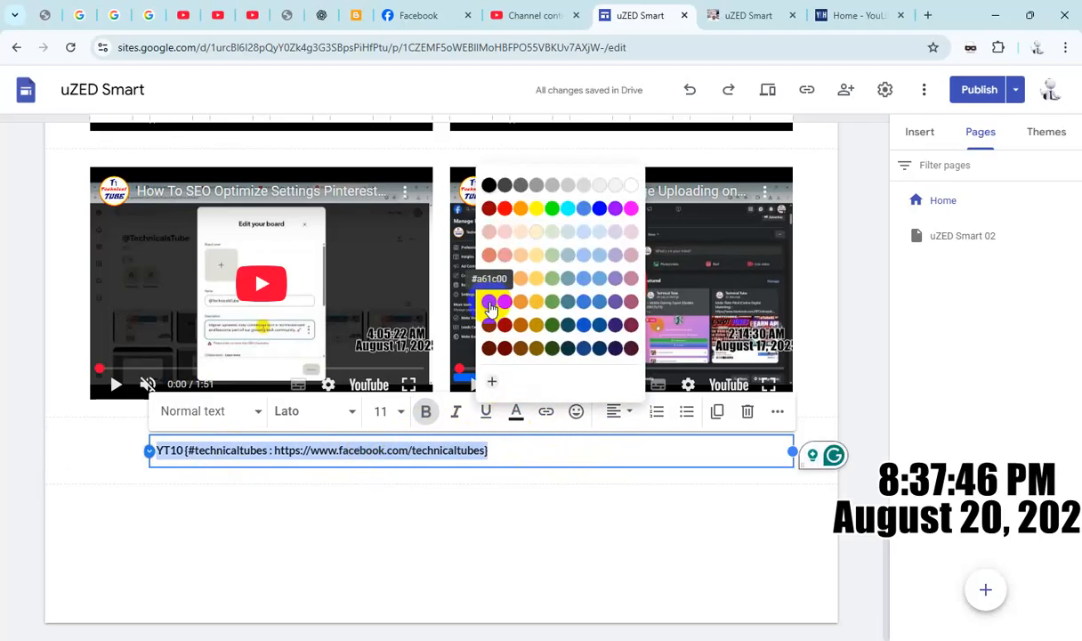
left_click(488, 304)
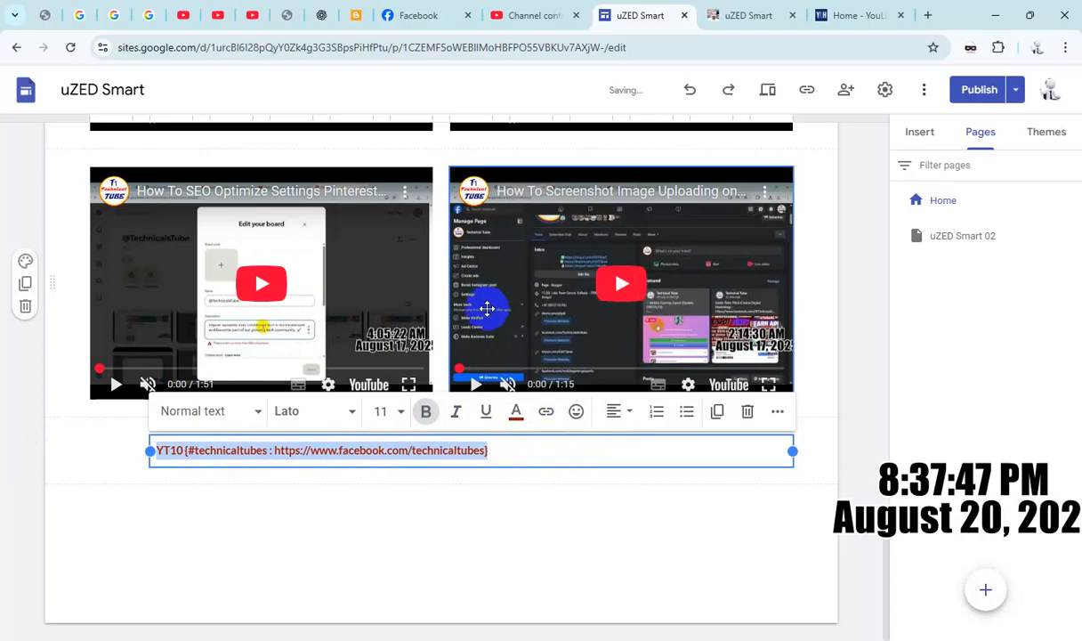
left_click(453, 487)
left_click(501, 439)
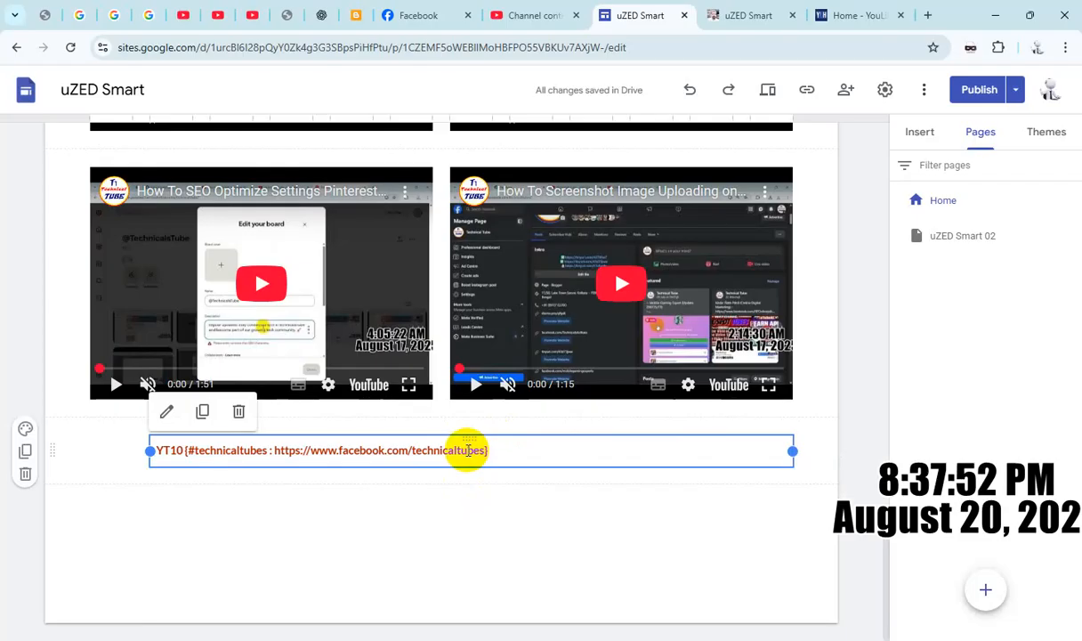
left_click(482, 436)
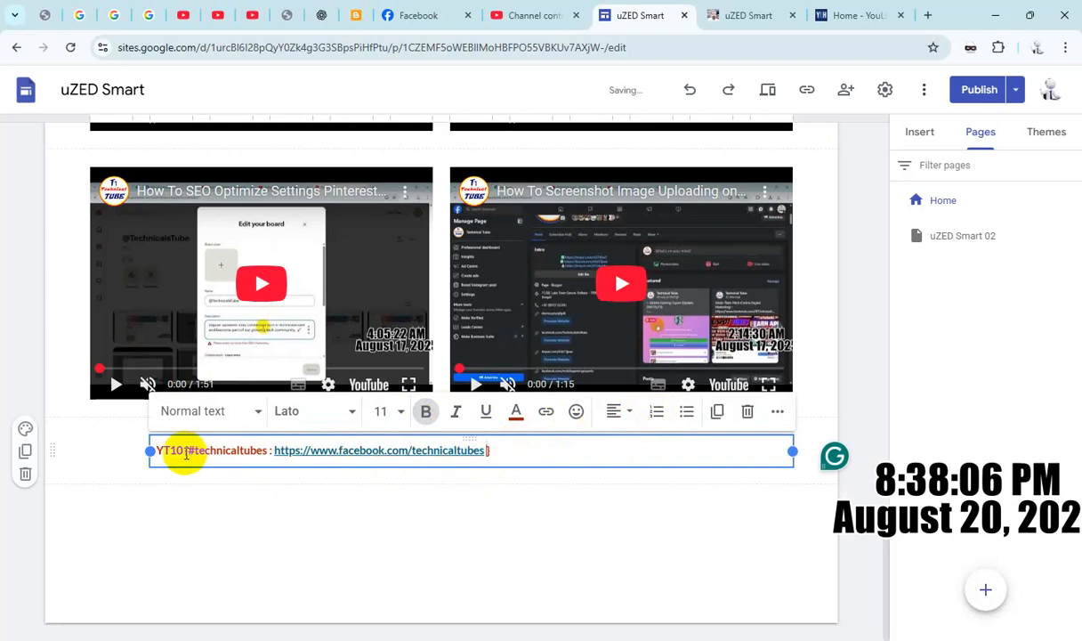
Add a space inside each curly brace of the YT10 line and check the link on the Facebook address.
left_click(188, 451)
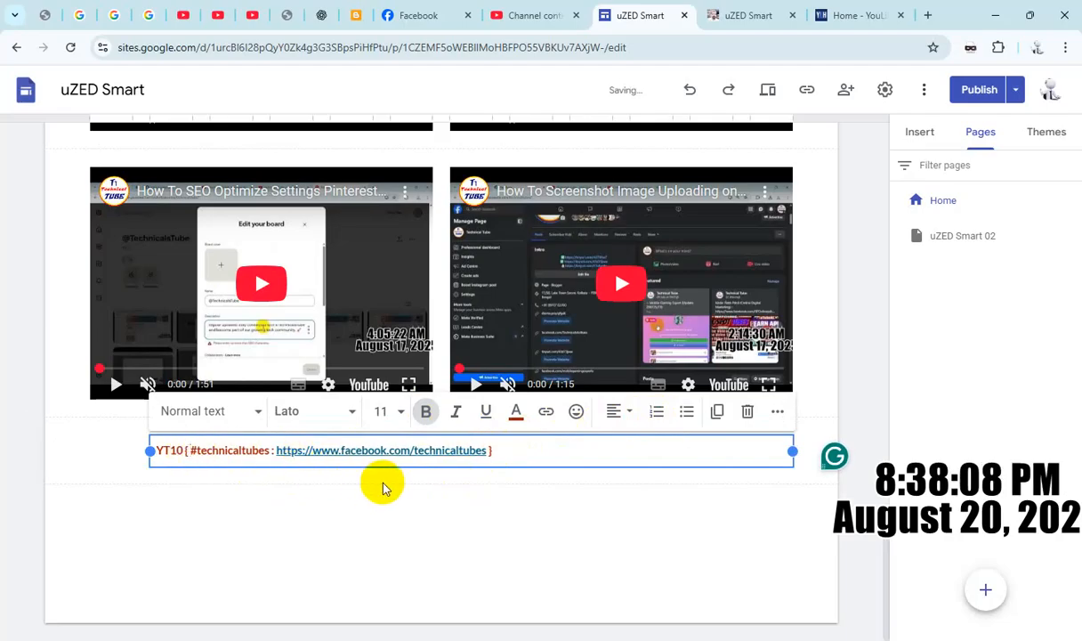
left_click(433, 452)
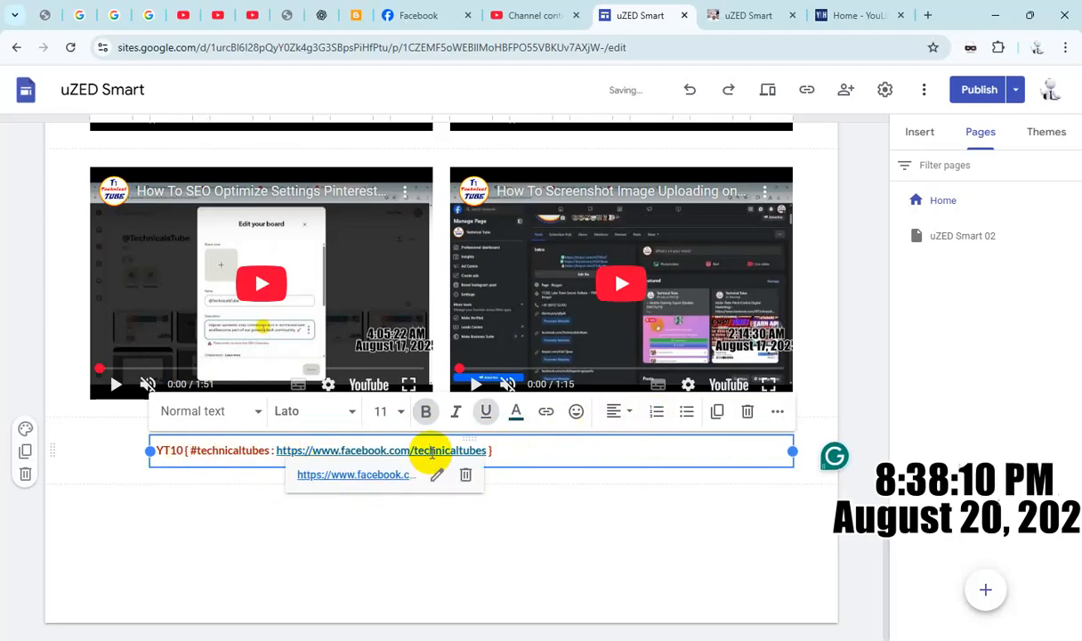
left_click(566, 521)
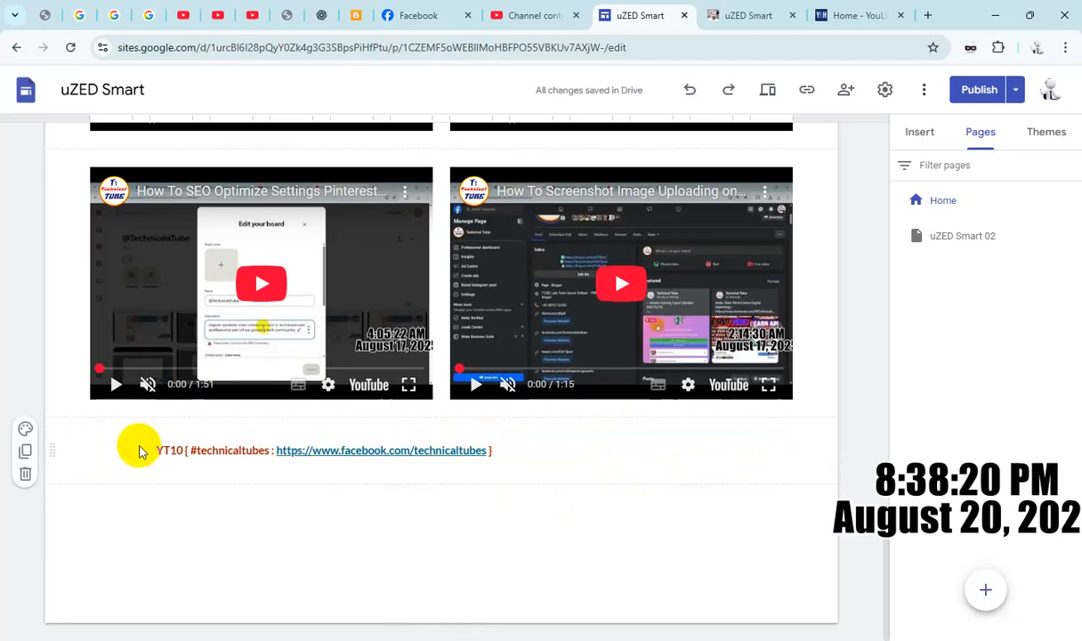
left_click(182, 530)
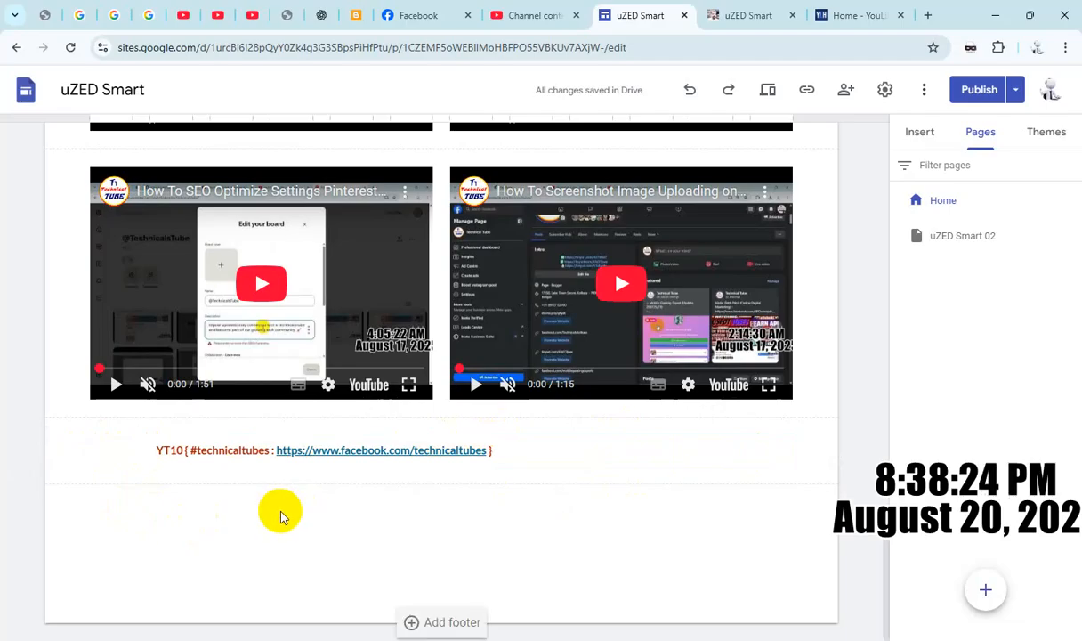
Insert an embed-code block on Home with a script that runs location.reload() through setTimeout after 5000 ms.
left_click(919, 134)
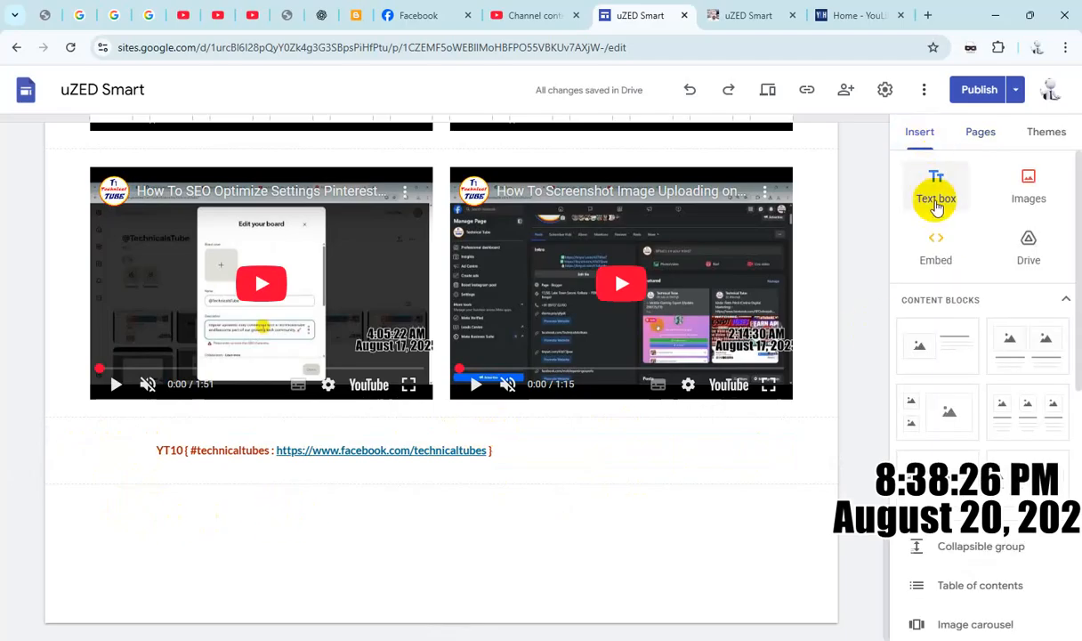
left_click(938, 236)
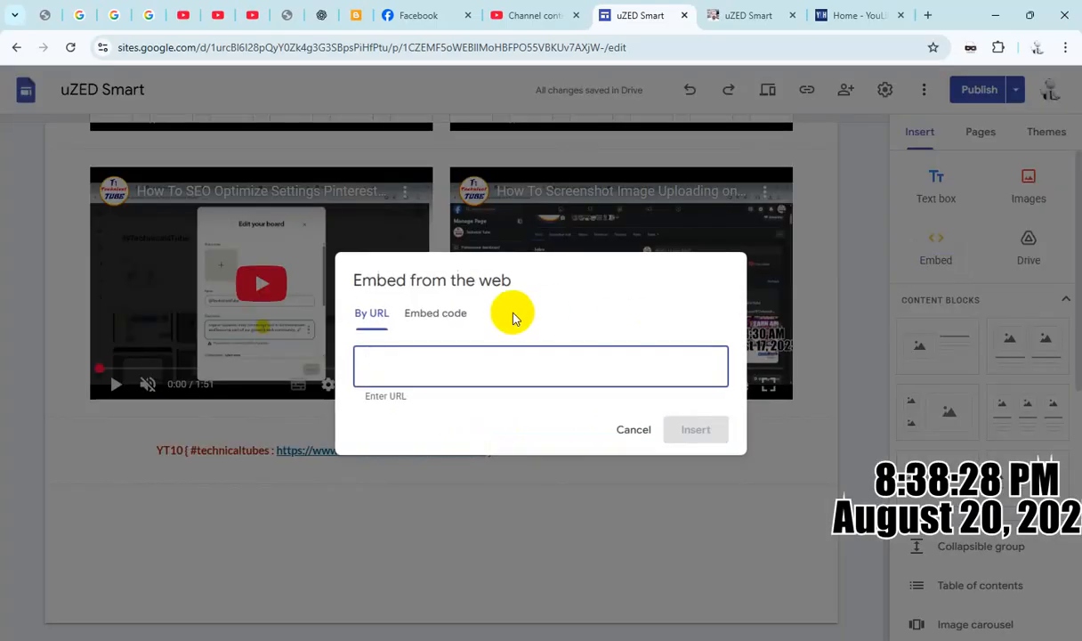
left_click(441, 314)
type("technicaltubes")
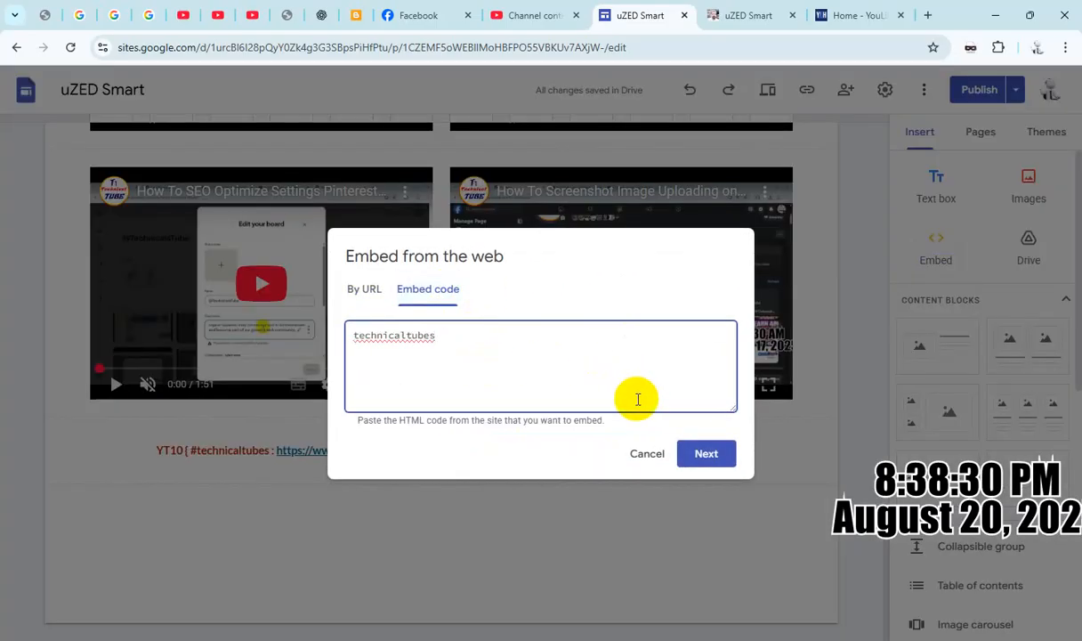
key("ctrl+a")
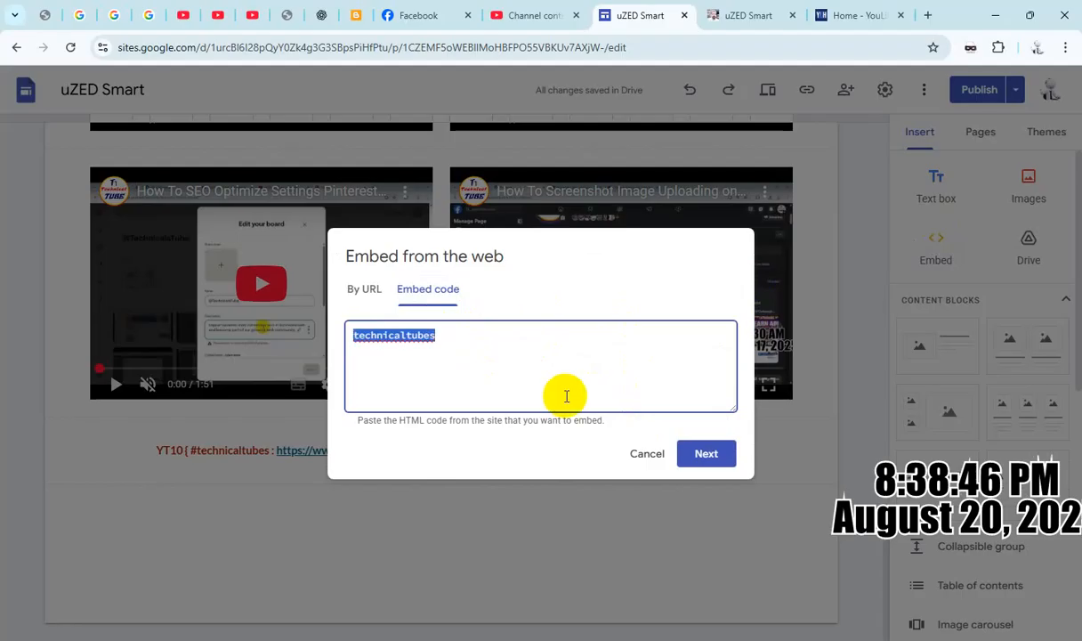
type("<script>   setTimeout(function(){     location.reload();   }, 5000); // 5000ms = 5 seconds </script>")
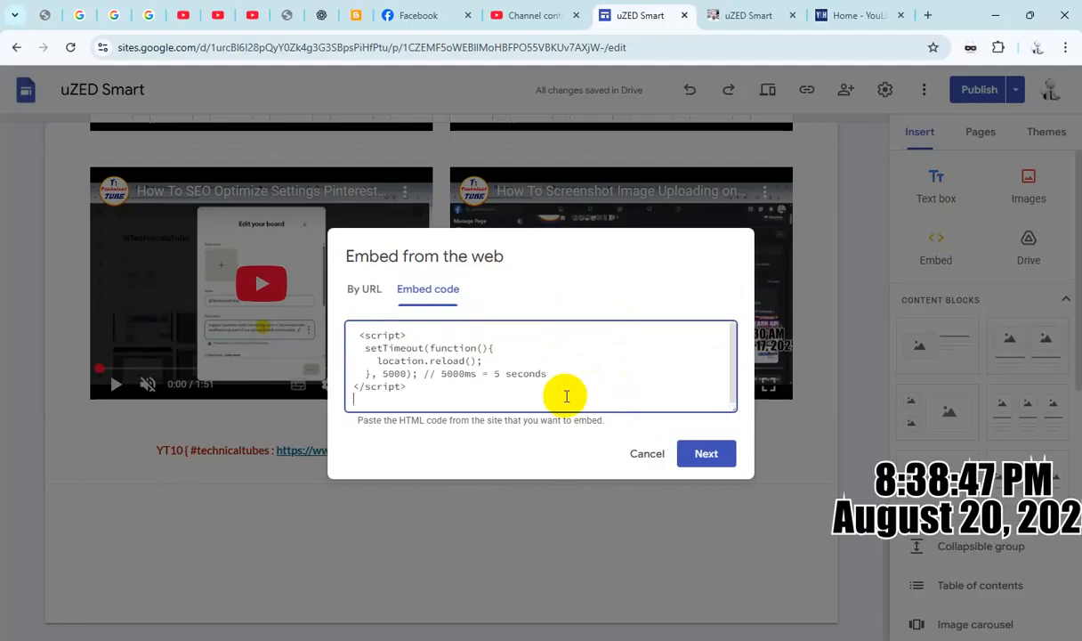
left_click(703, 453)
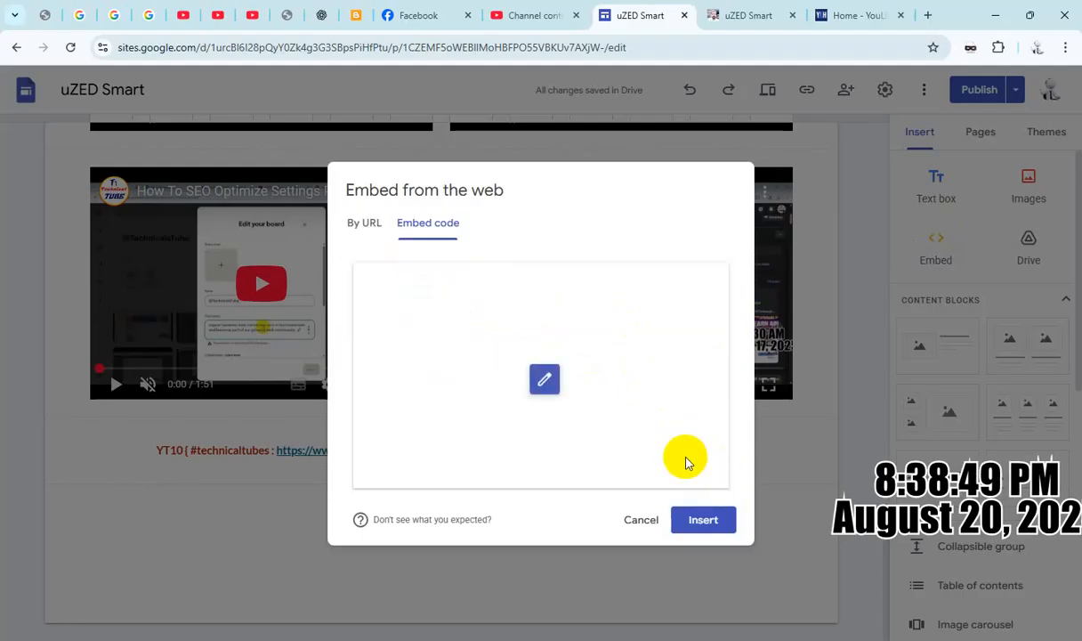
left_click(712, 520)
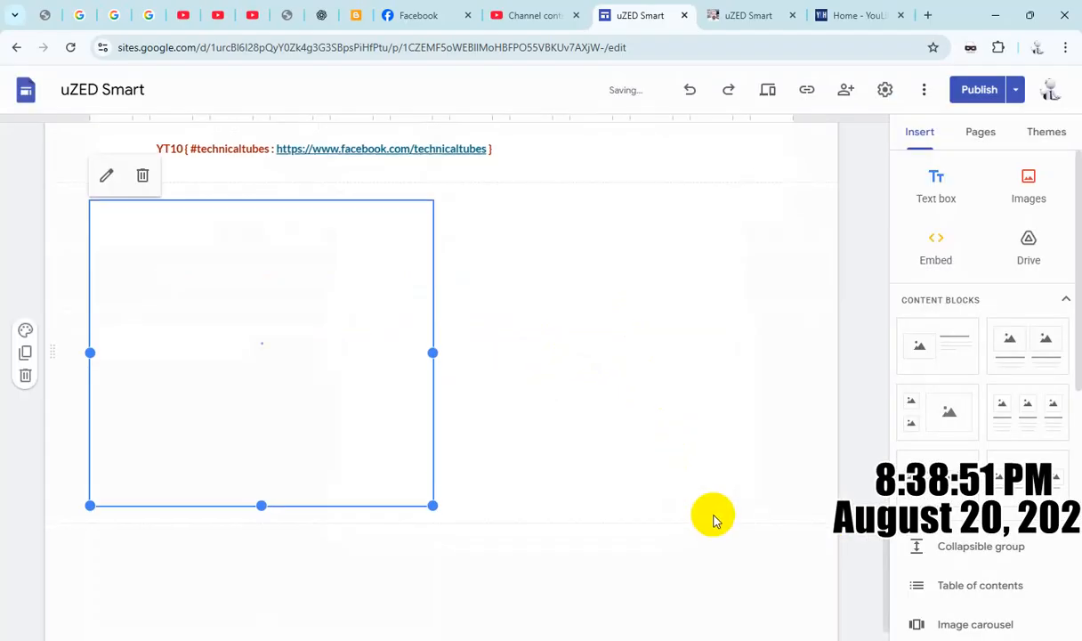
Shrink the new reload-script embed to a short box below the YT10 line and move it to the middle of its section.
scroll(470, 439, "down", 2)
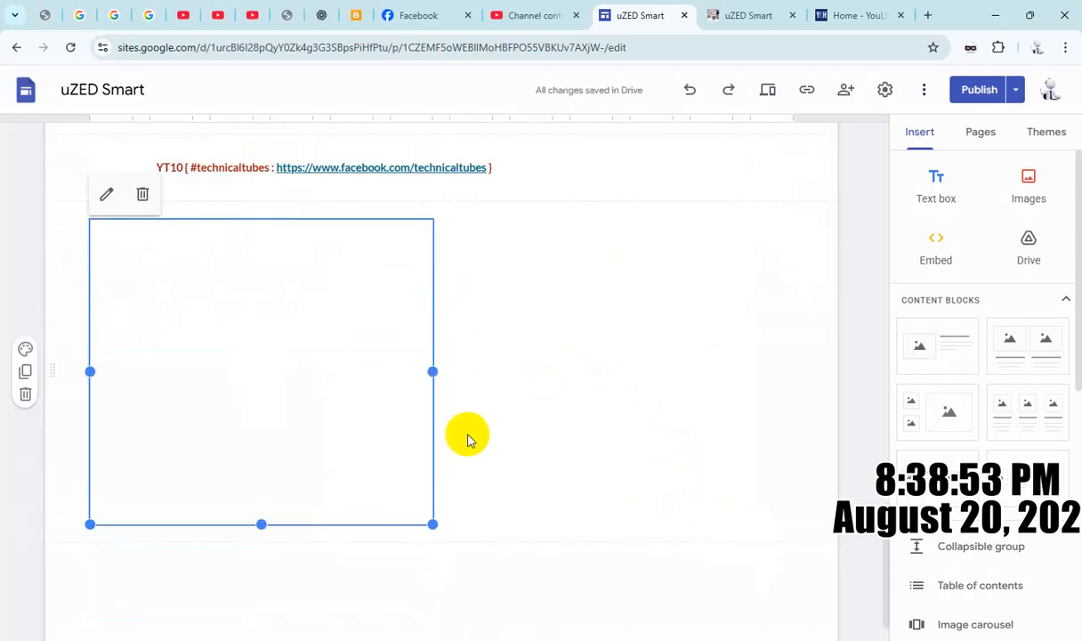
left_click_drag(433, 503, 339, 345)
left_click_drag(194, 461, 204, 407)
left_click(411, 496)
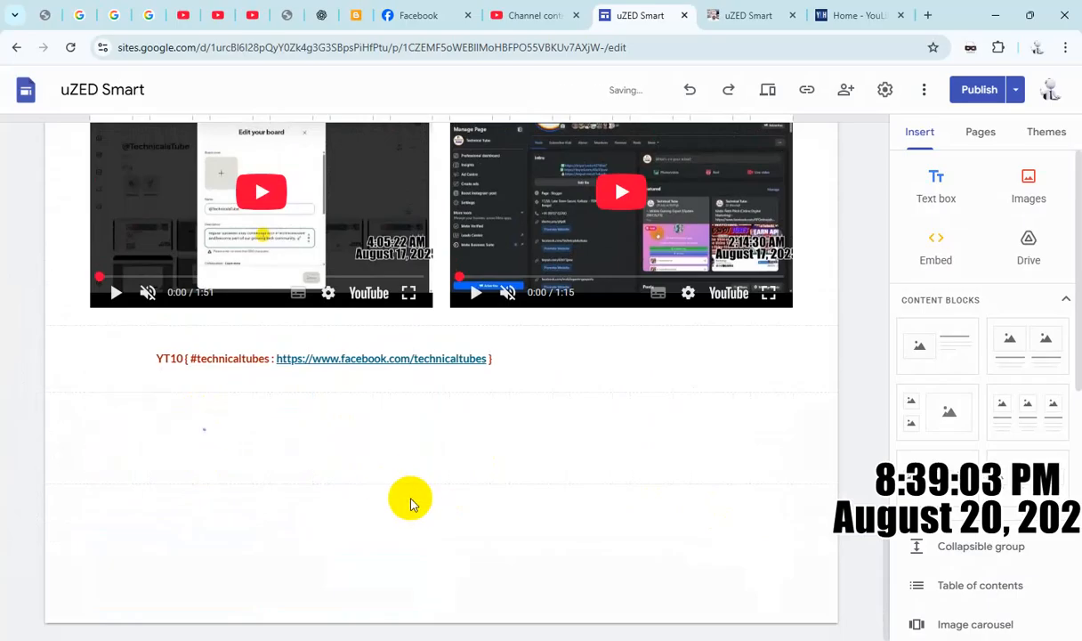
left_click_drag(256, 437, 520, 456)
Narrow the YT10 text box so that it ends just past the Facebook address.
left_click(639, 366)
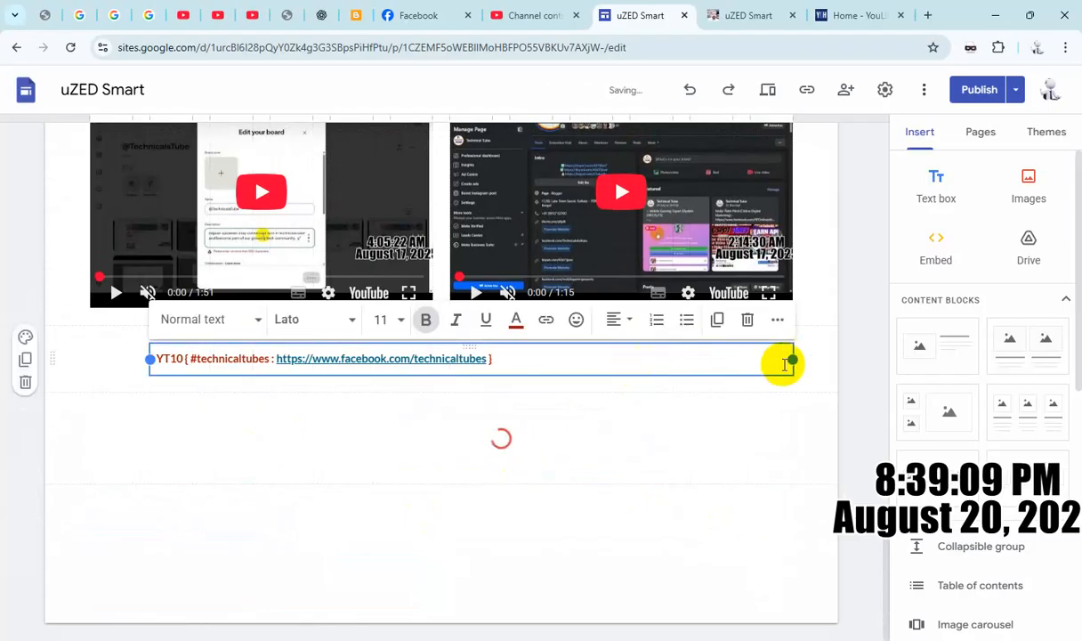
left_click_drag(792, 359, 513, 370)
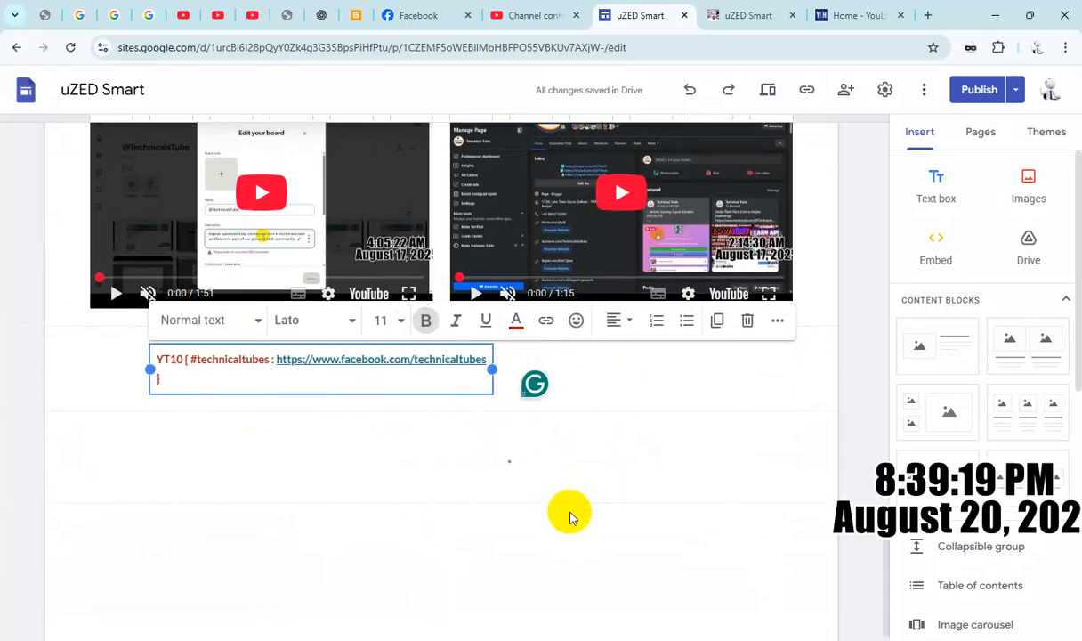
Try to widen the YT10 text box slightly so the closing brace fits on the first line.
left_click_drag(498, 369, 513, 376)
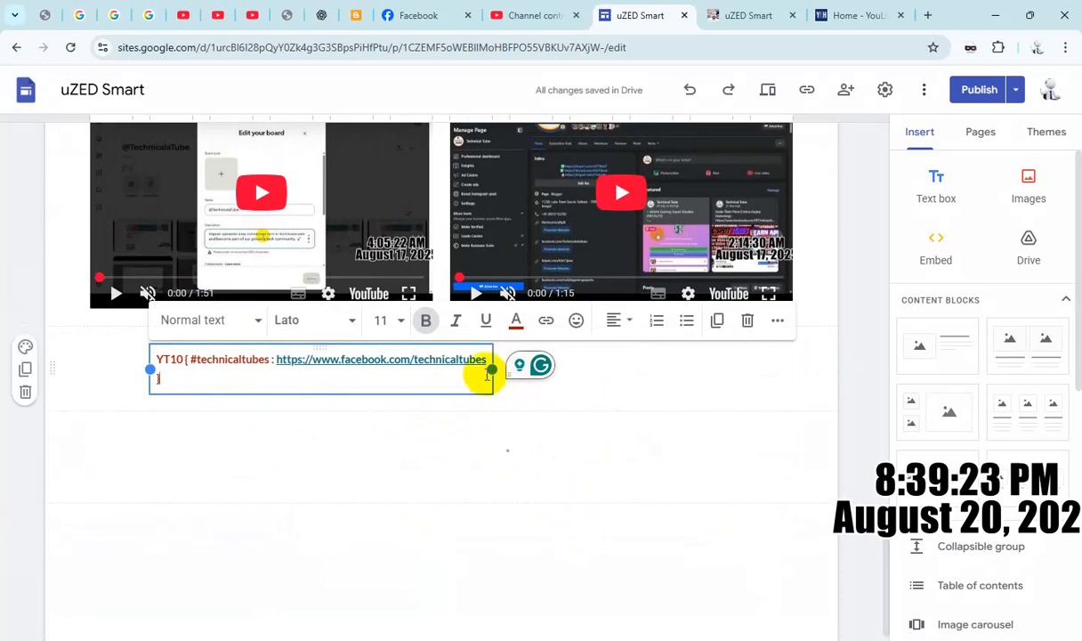
left_click(514, 375)
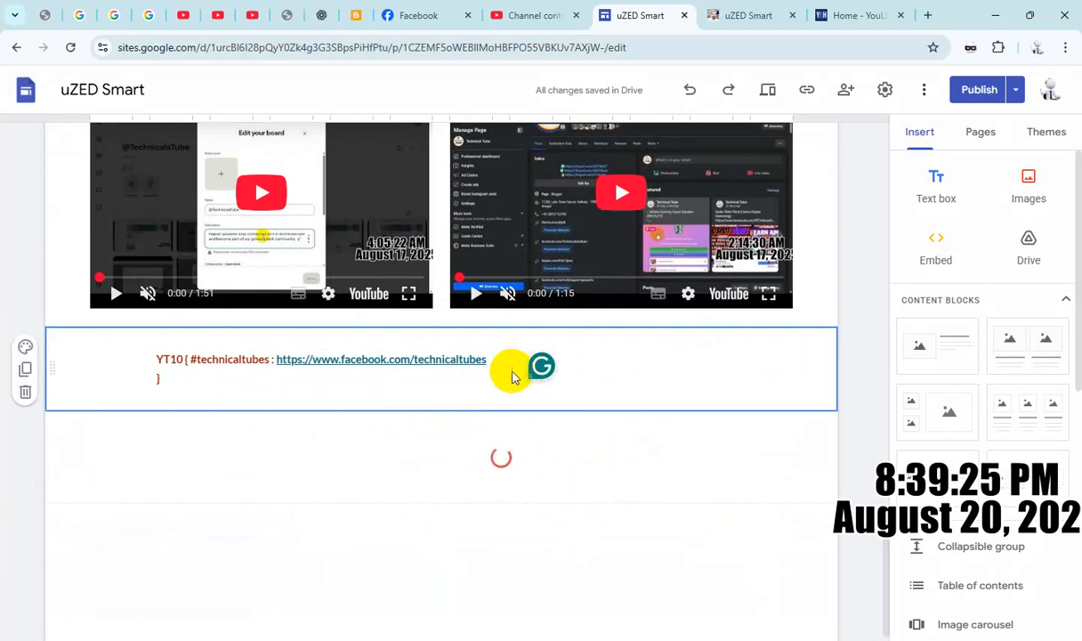
left_click(460, 373)
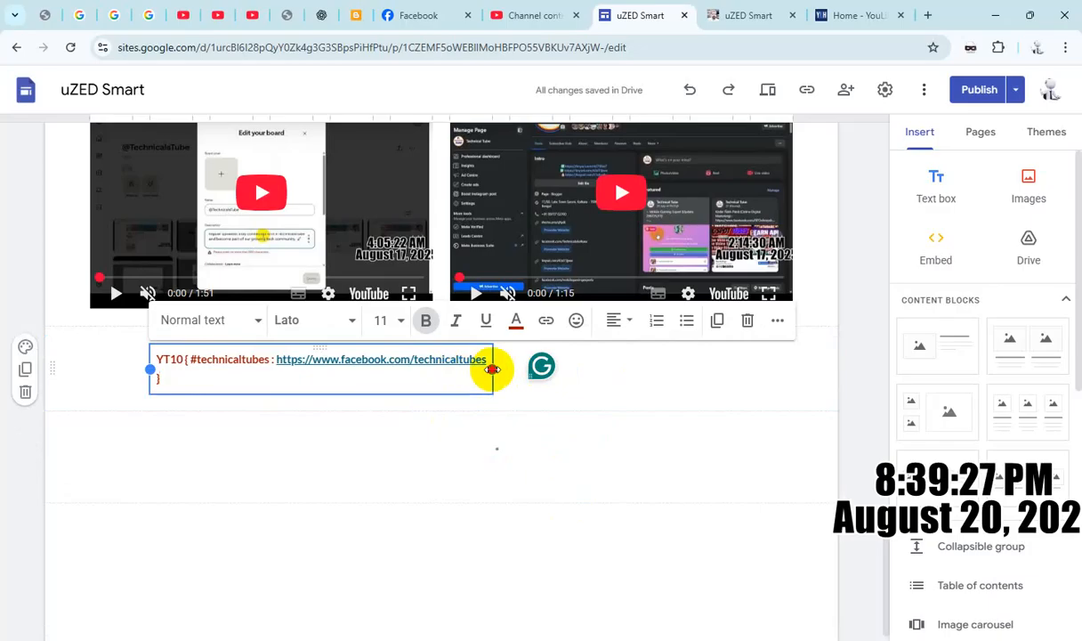
left_click_drag(493, 370, 521, 375)
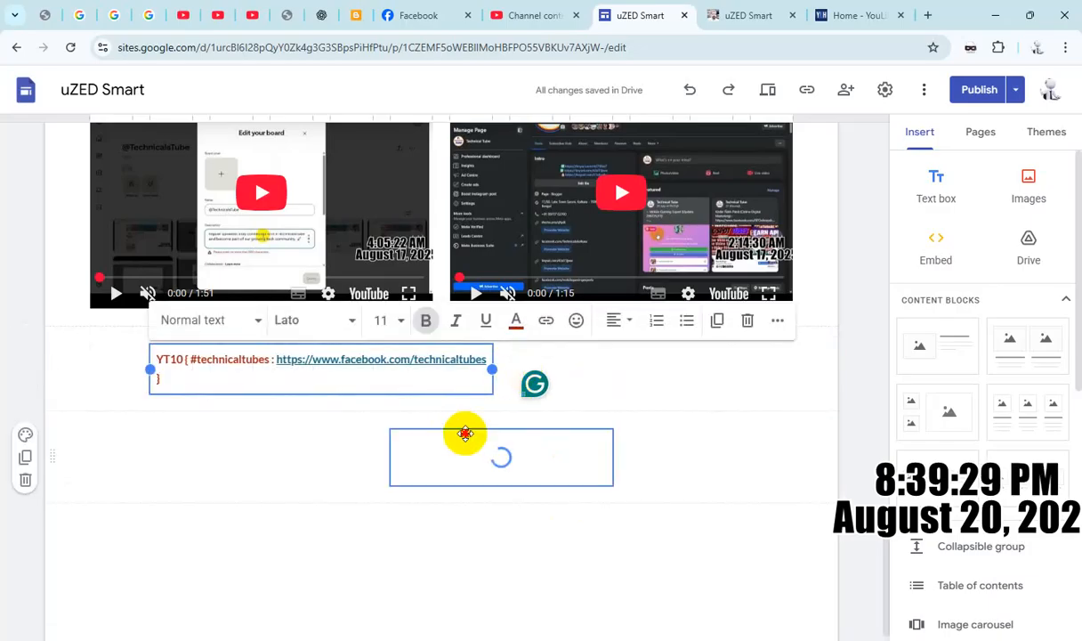
left_click(463, 433)
left_click(223, 364)
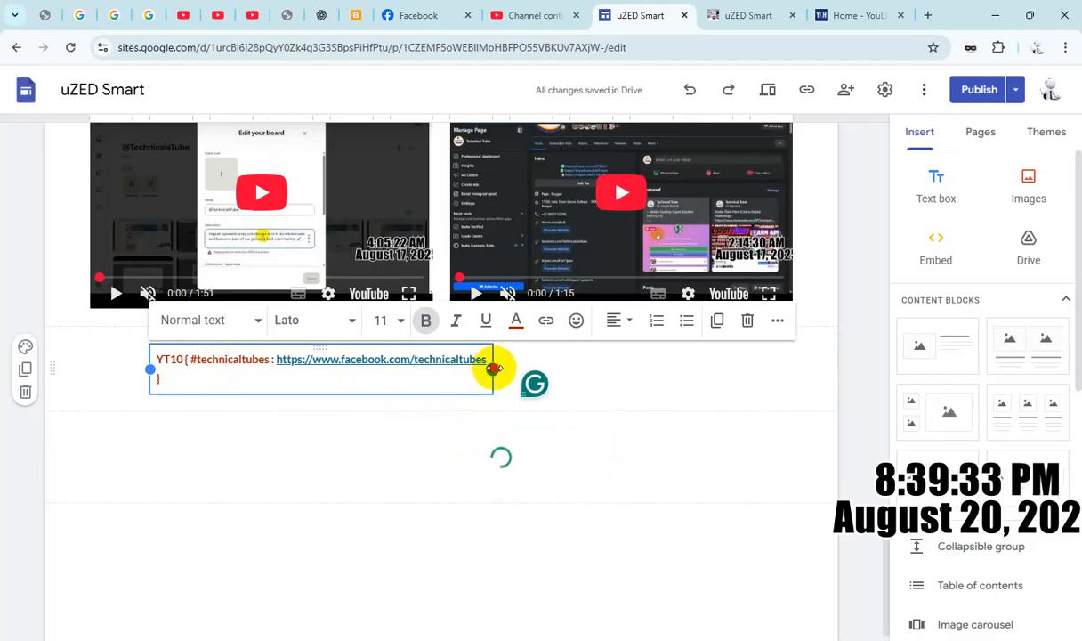
left_click_drag(494, 368, 527, 363)
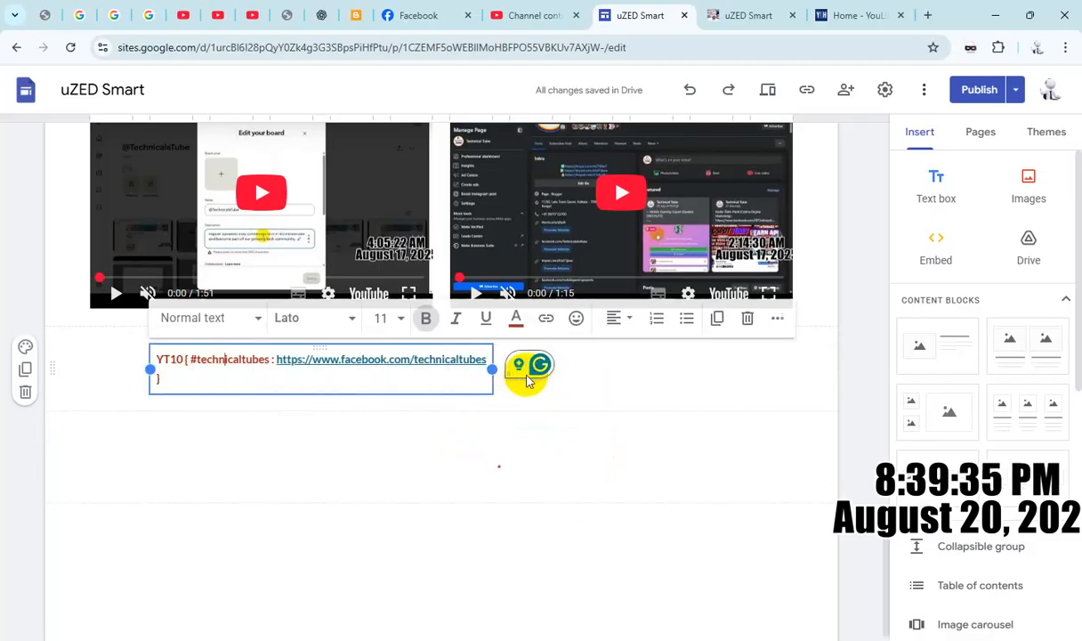
left_click(436, 485)
left_click(236, 363)
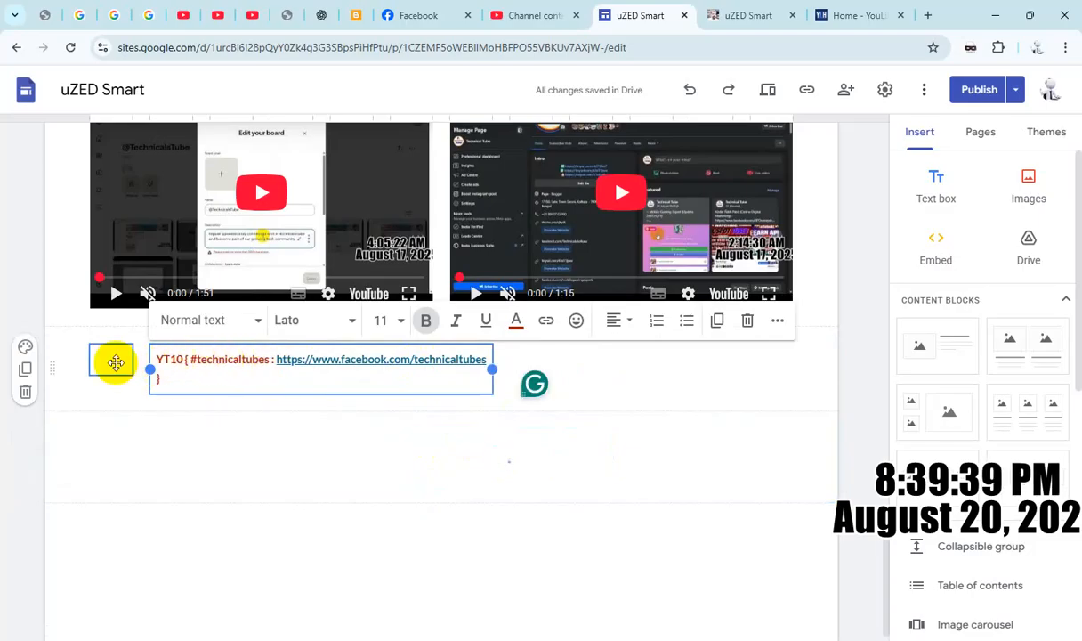
Stretch the small embed beside the YT10 text downward to match the text box's height.
left_click(115, 363)
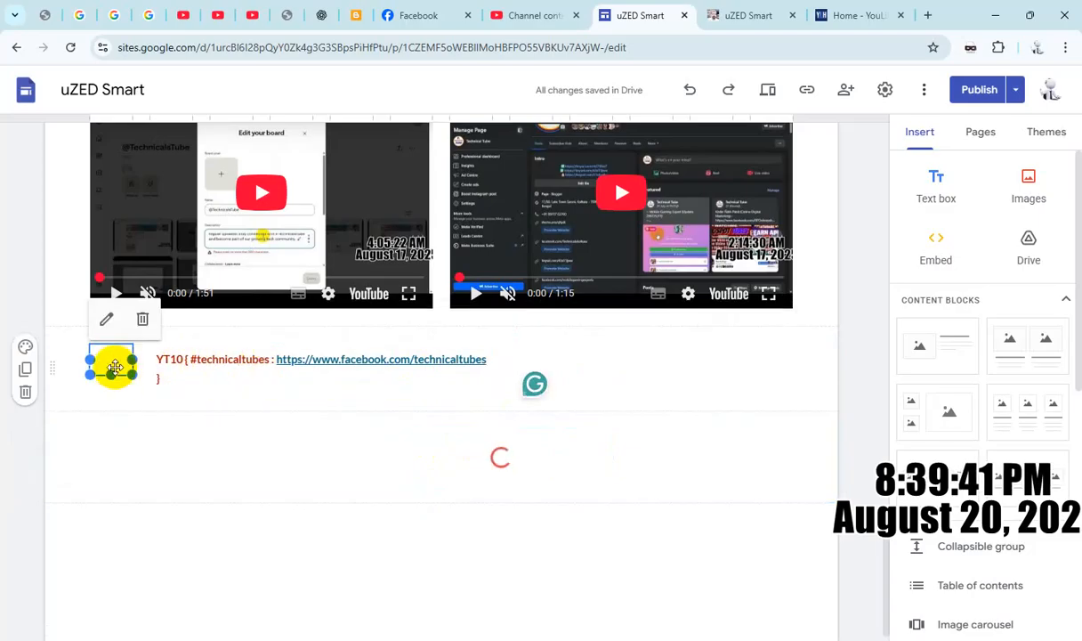
left_click_drag(114, 374, 115, 387)
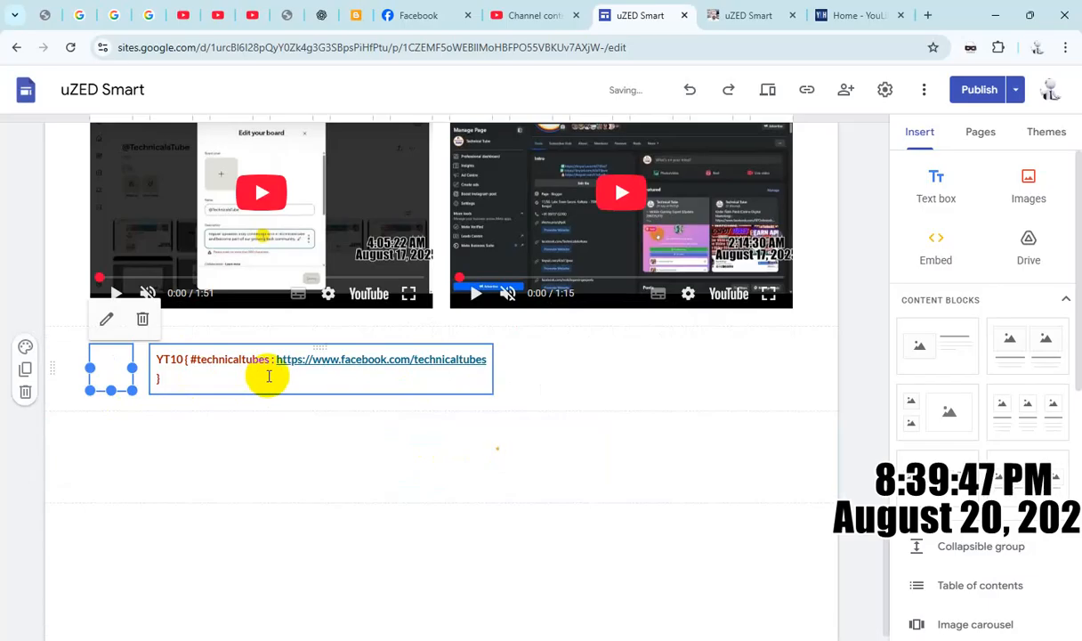
Put the braced #technicaltubes part on its own line below YT10 and center both lines.
left_click(186, 359)
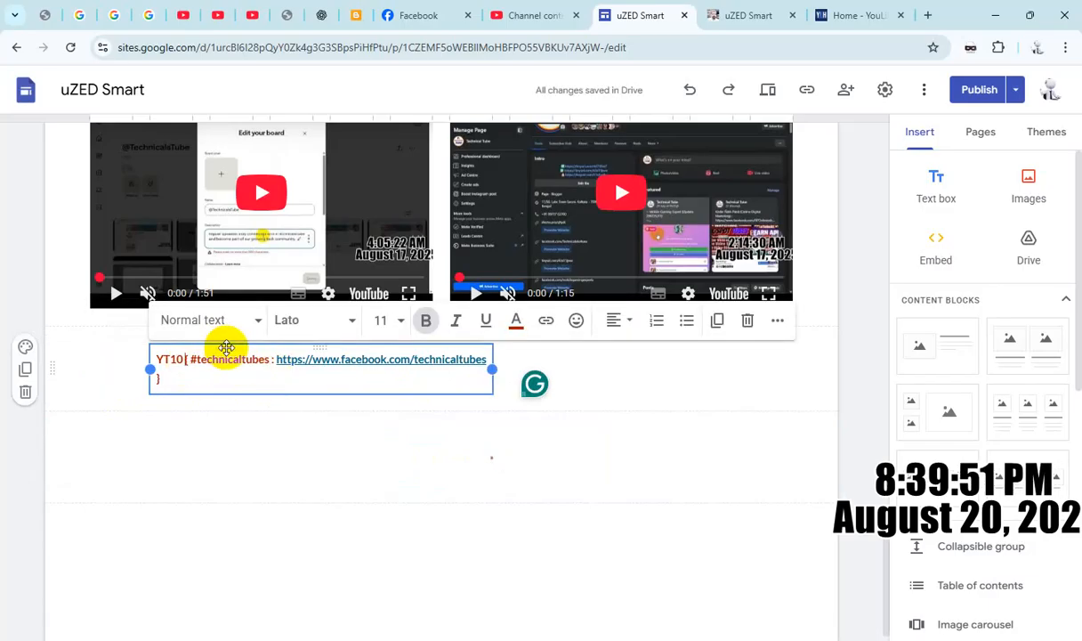
key("Return")
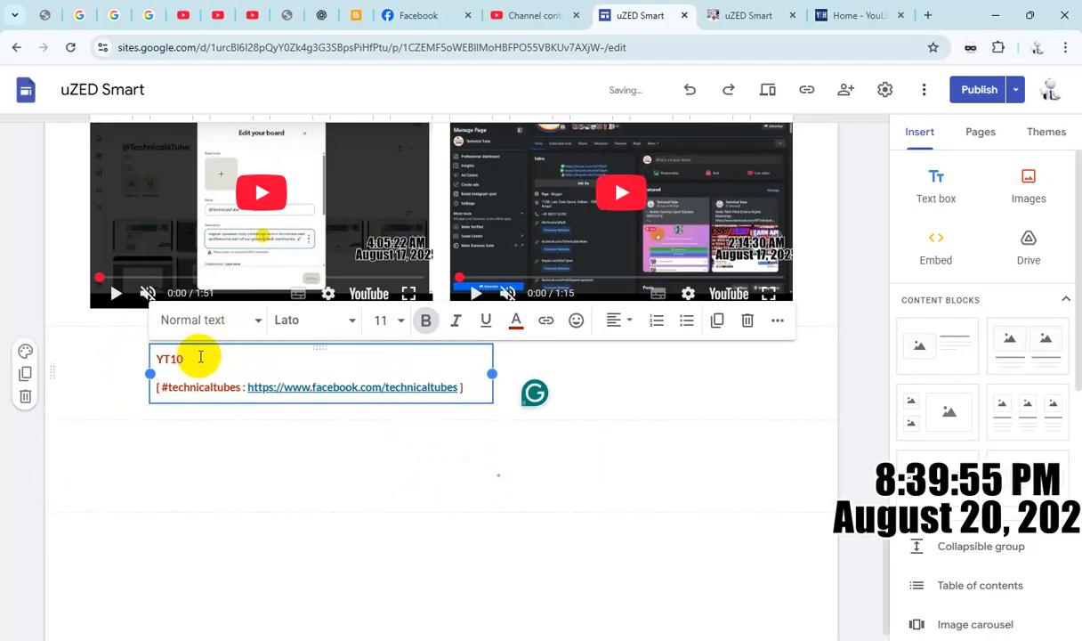
key("ctrl+a")
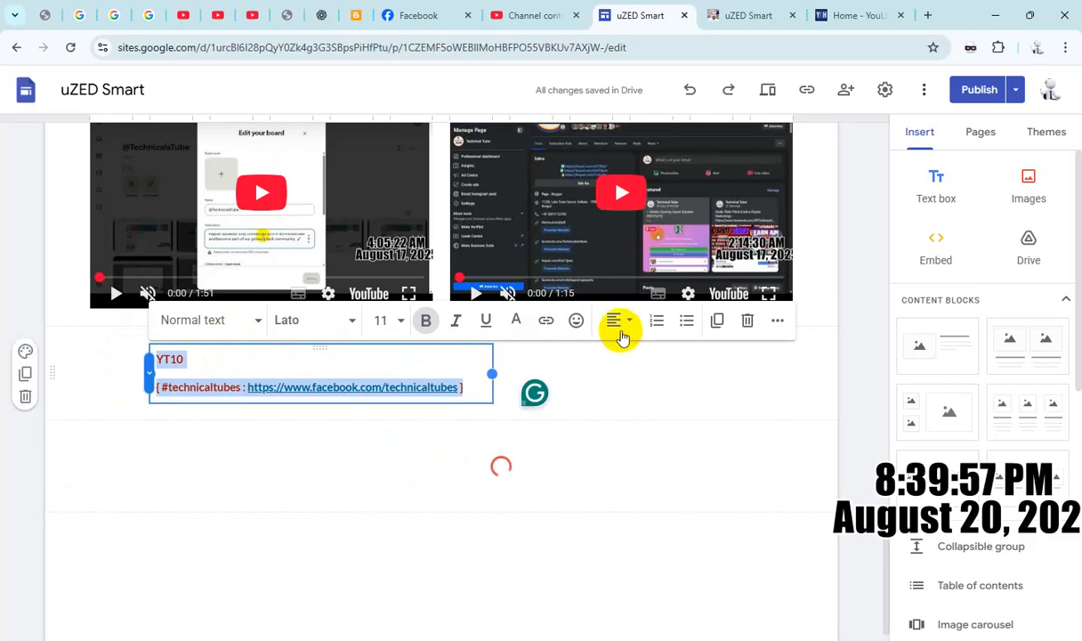
left_click(635, 325)
left_click(615, 400)
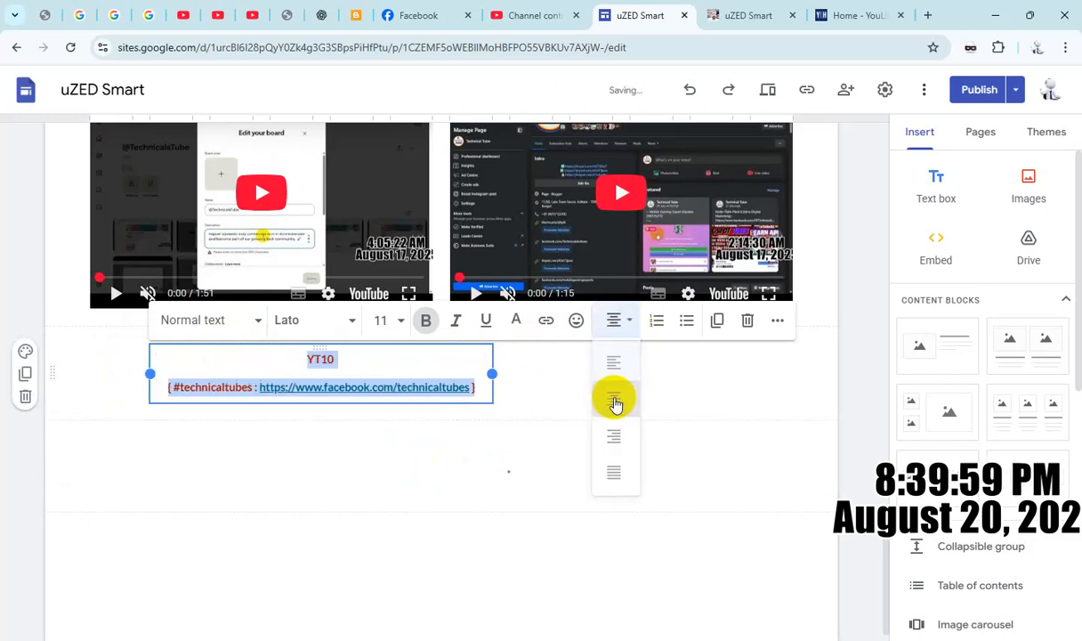
left_click(389, 357)
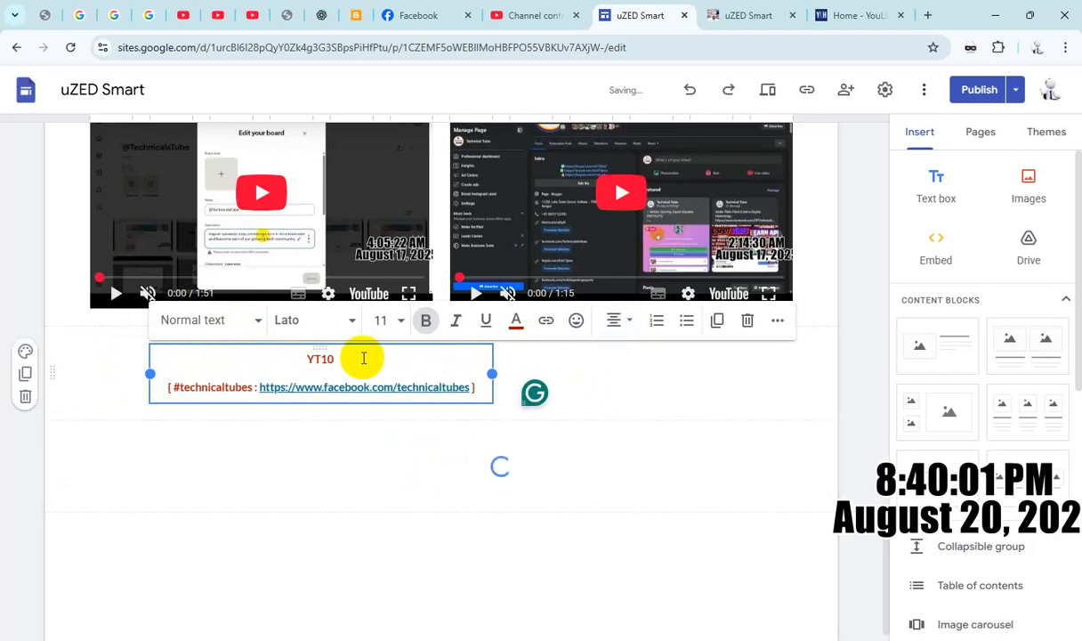
Lengthen the small embed to match the two-line text box and move the reload-script embed into the same section beside the text.
left_click(109, 362)
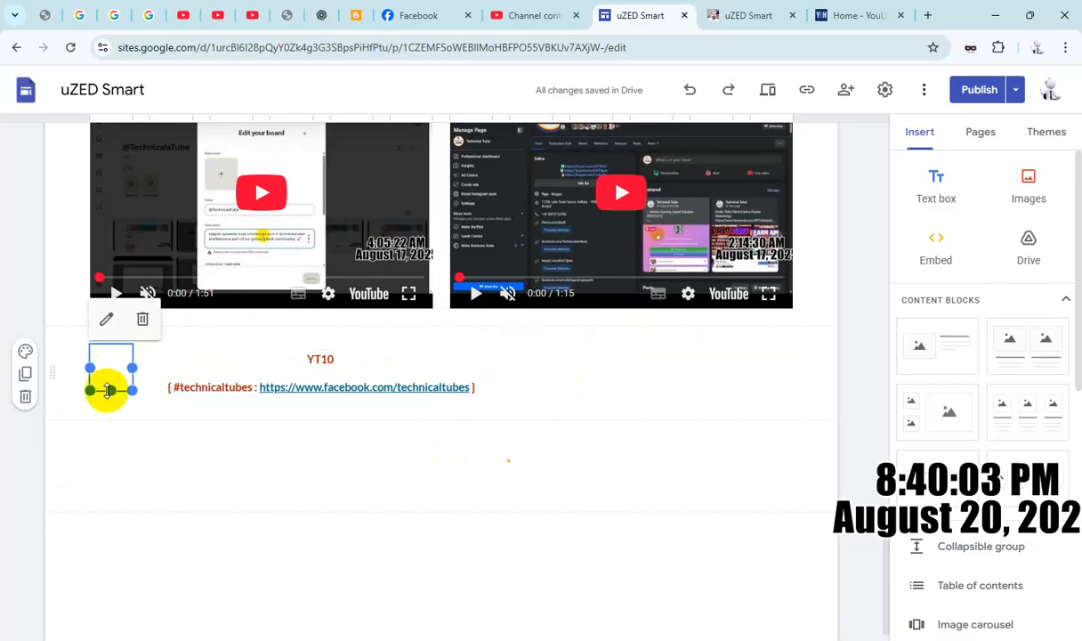
left_click_drag(108, 390, 109, 399)
left_click(389, 465)
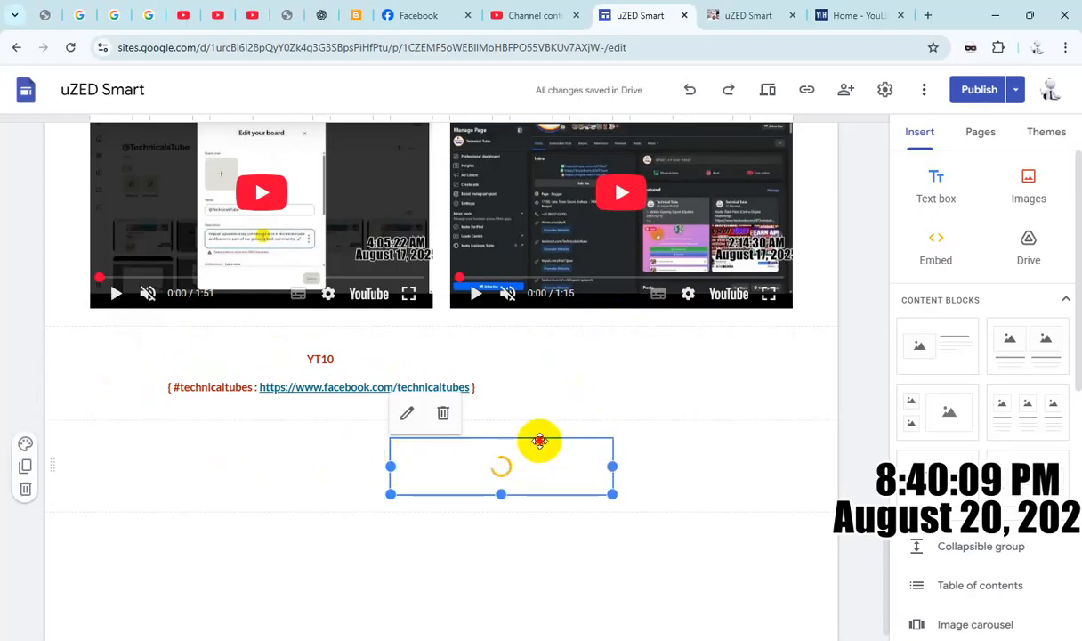
left_click_drag(540, 441, 612, 381)
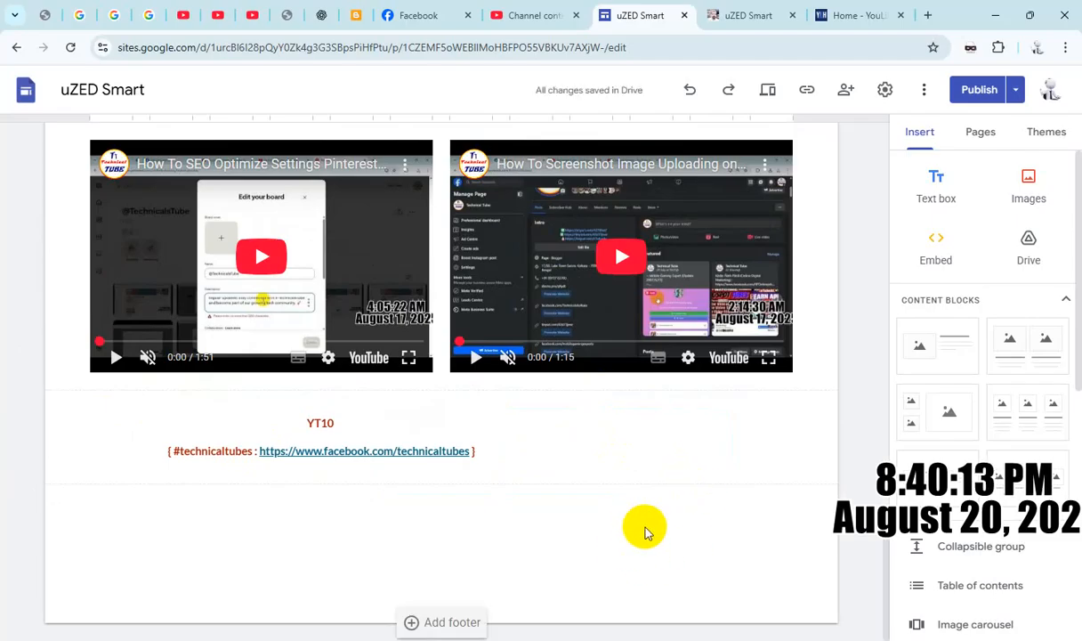
Set the font size of the YT10 heading line at the end of Home to 30.
left_click(337, 423)
left_click_drag(337, 422, 305, 422)
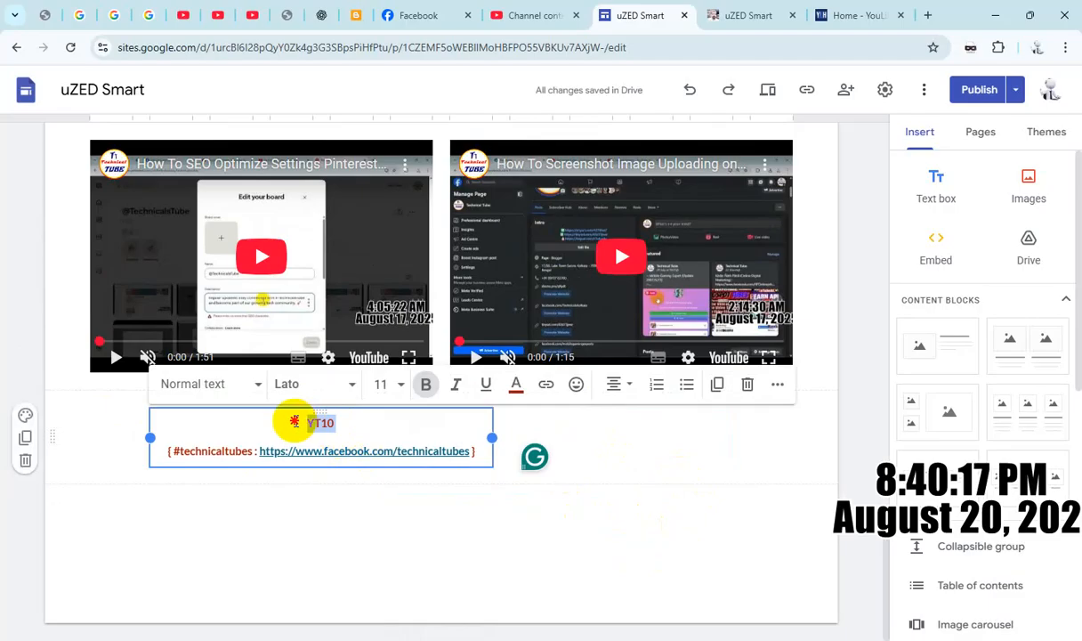
left_click(401, 388)
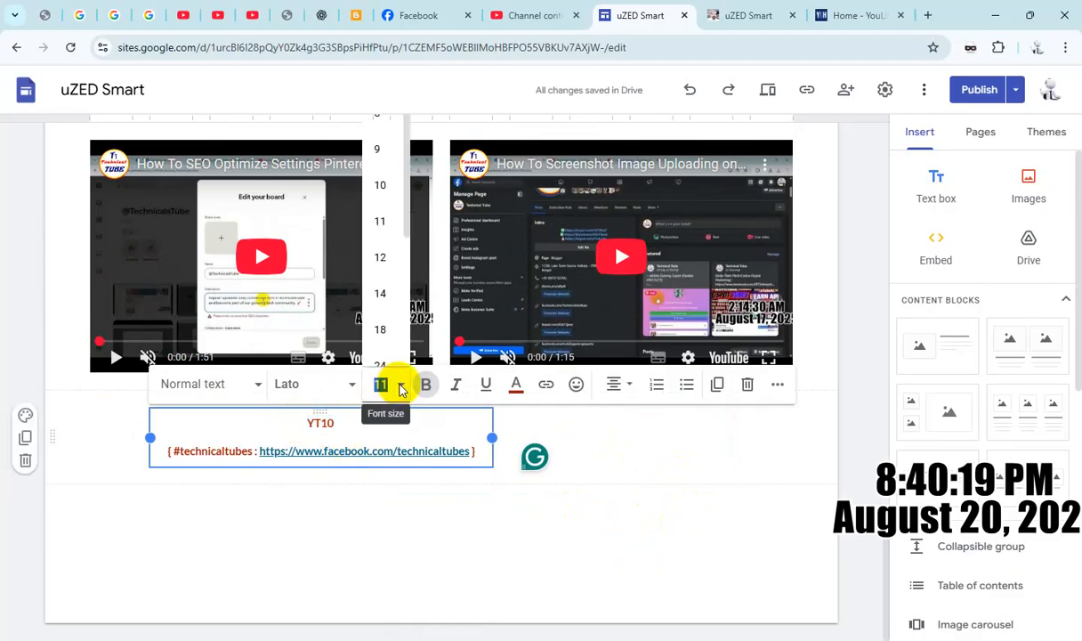
scroll(379, 320, "down", 2)
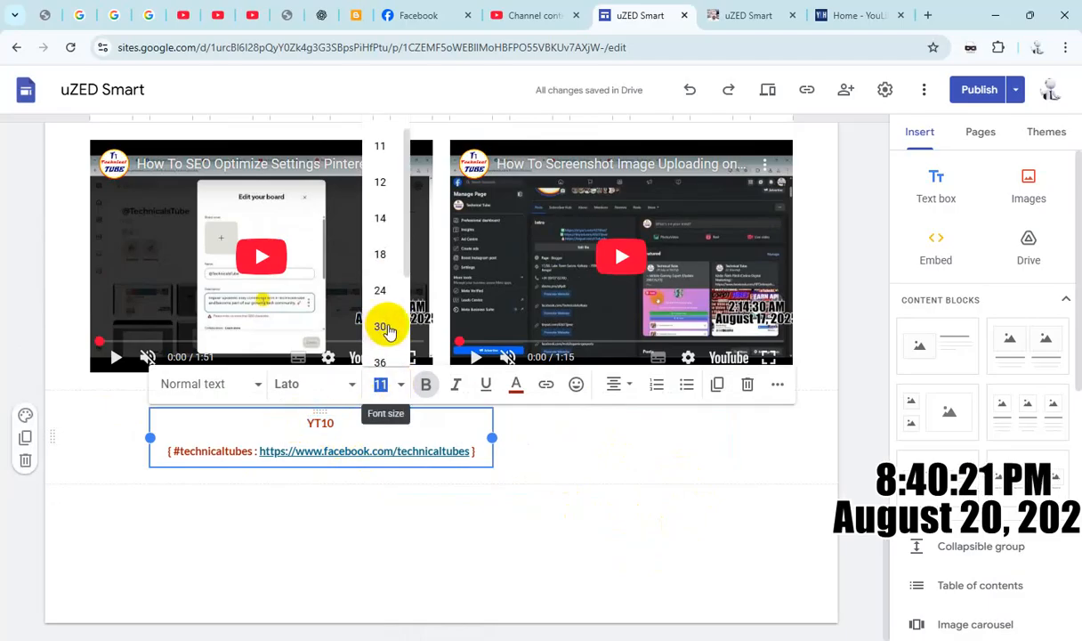
left_click(383, 328)
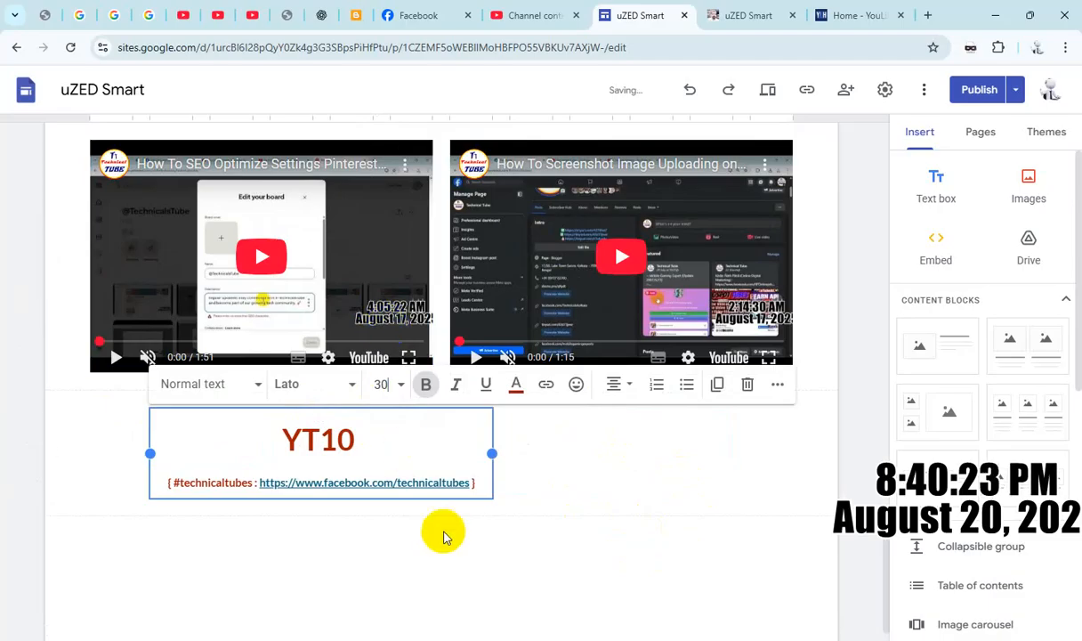
left_click(477, 544)
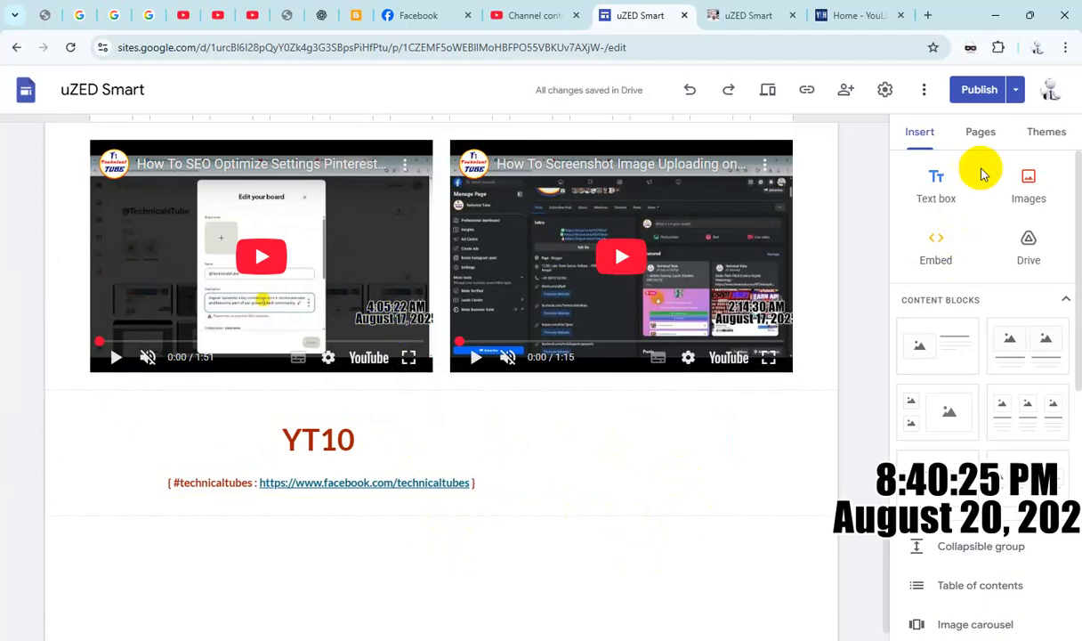
Publish the updated Home page, check for unpublished changes and return to the editor.
left_click(979, 89)
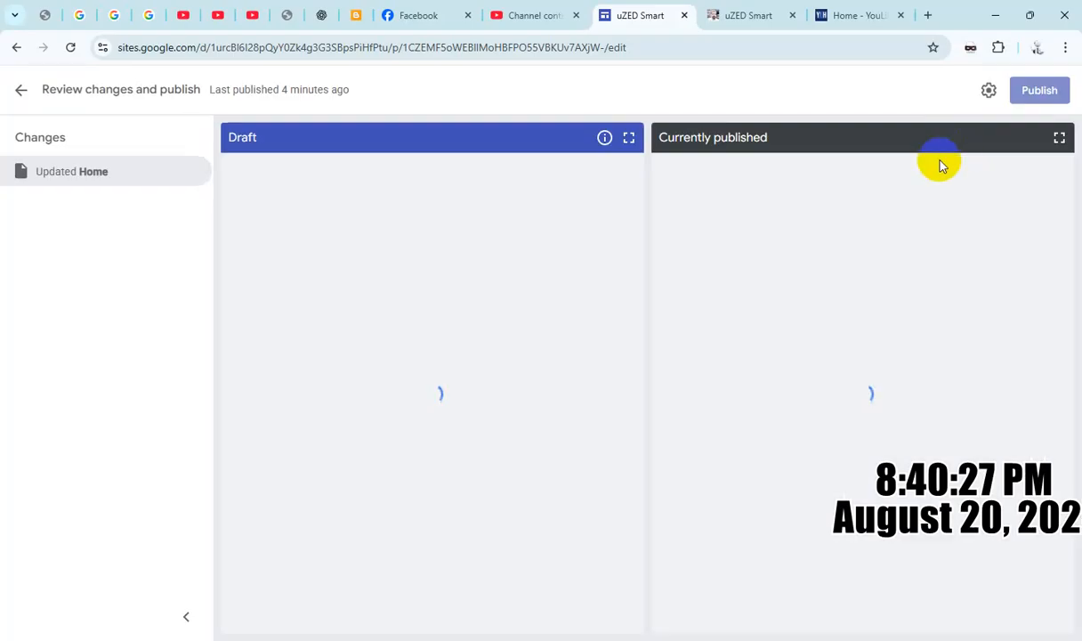
left_click(1038, 96)
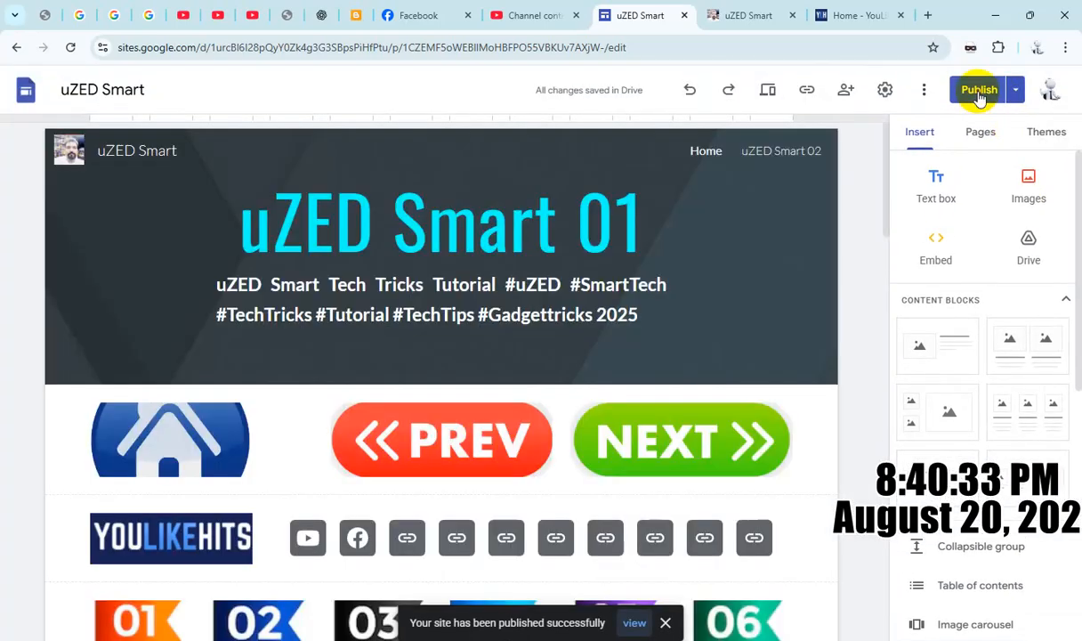
left_click(979, 92)
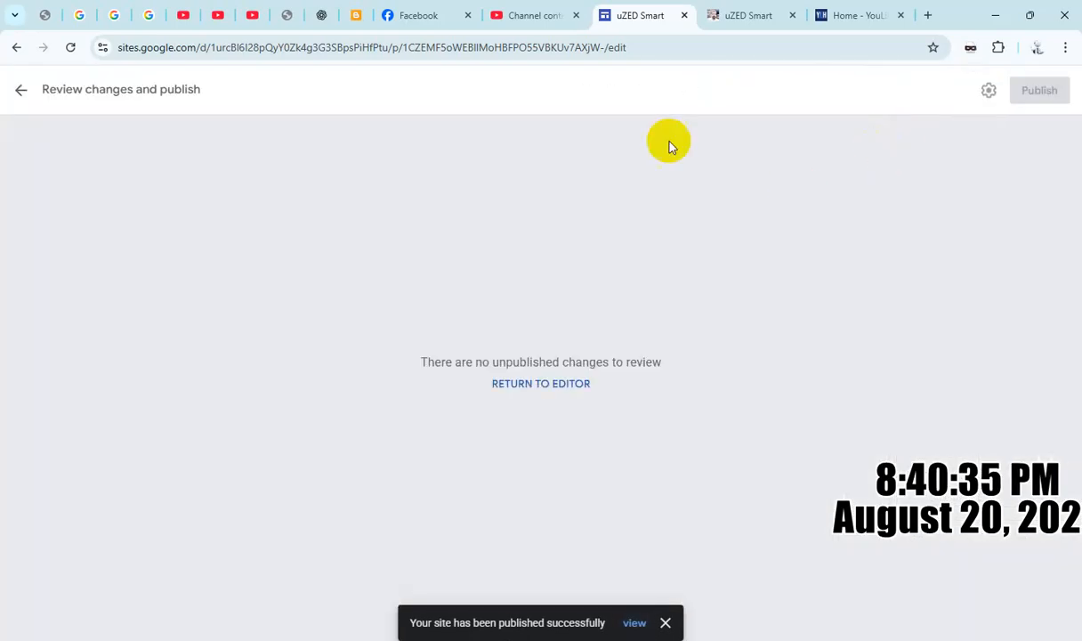
left_click(582, 382)
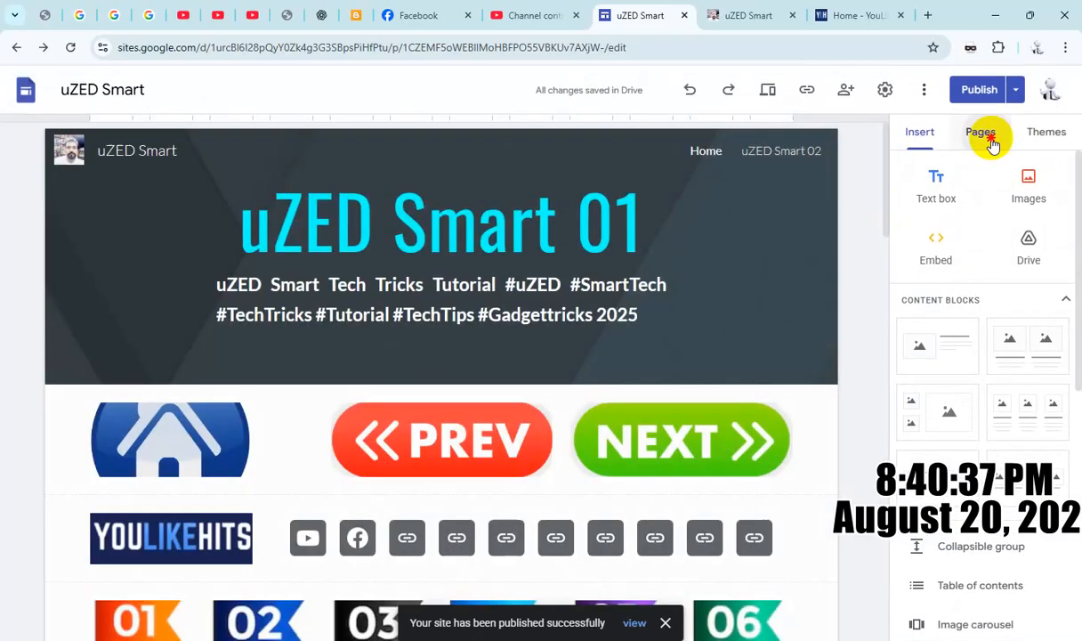
Copy the YT10 section with its embeds at the end of Home, undoing the extra duplicate of it.
left_click(991, 140)
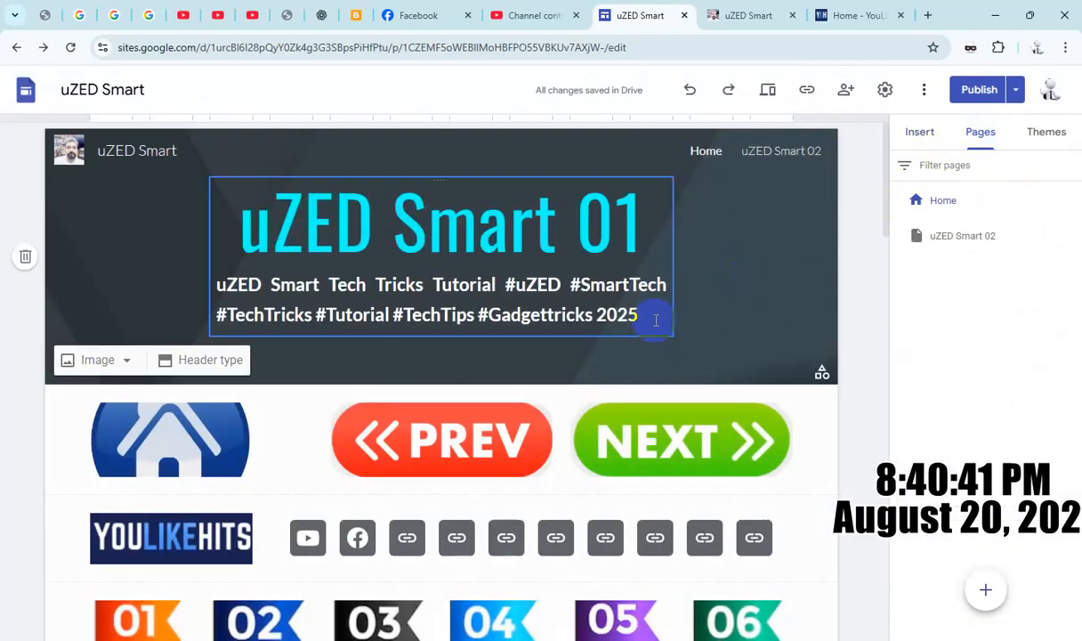
scroll(656, 320, "down", 5)
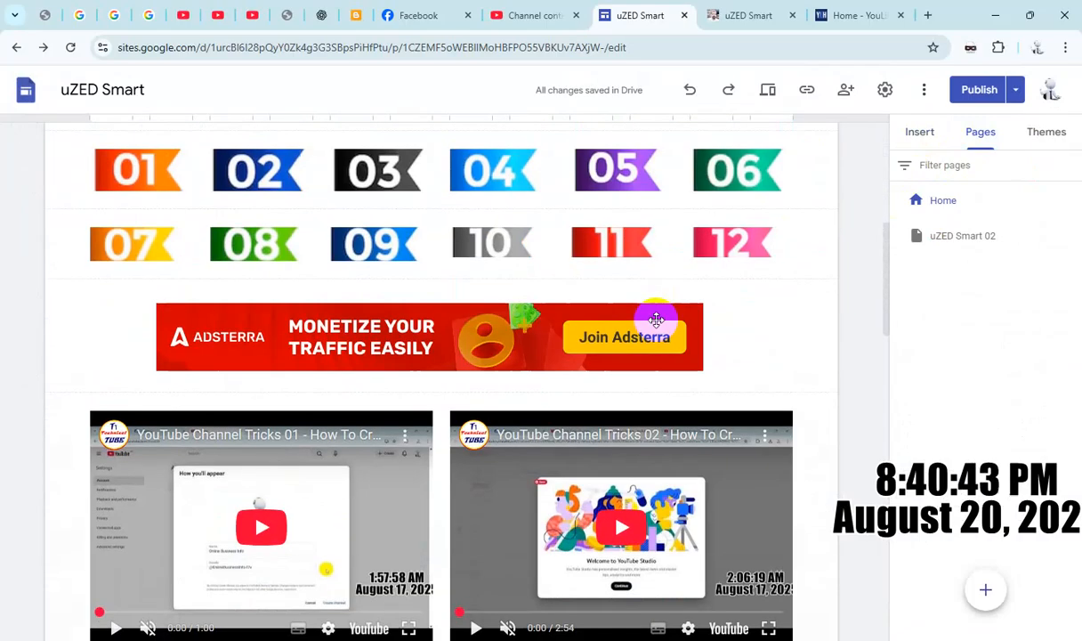
scroll(656, 320, "down", 15)
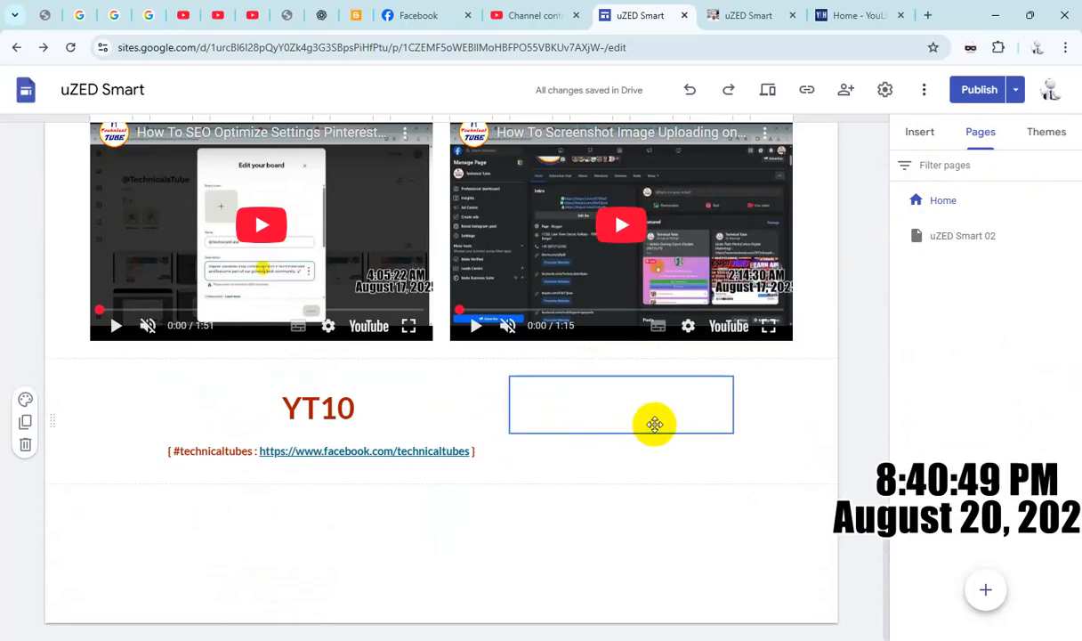
left_click(612, 474)
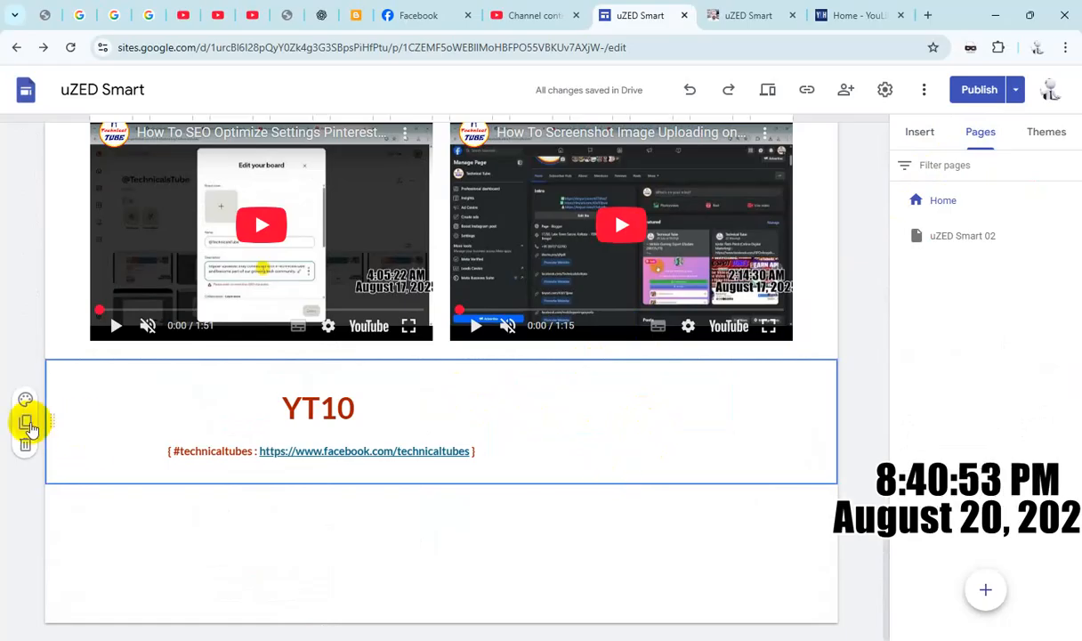
left_click(25, 421)
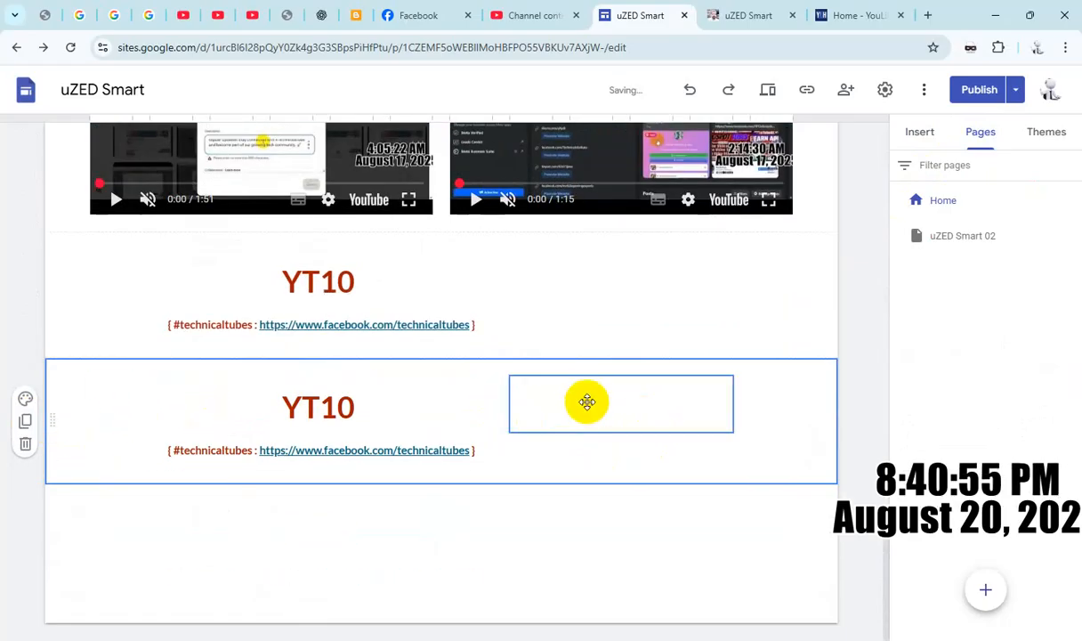
key("ctrl+z")
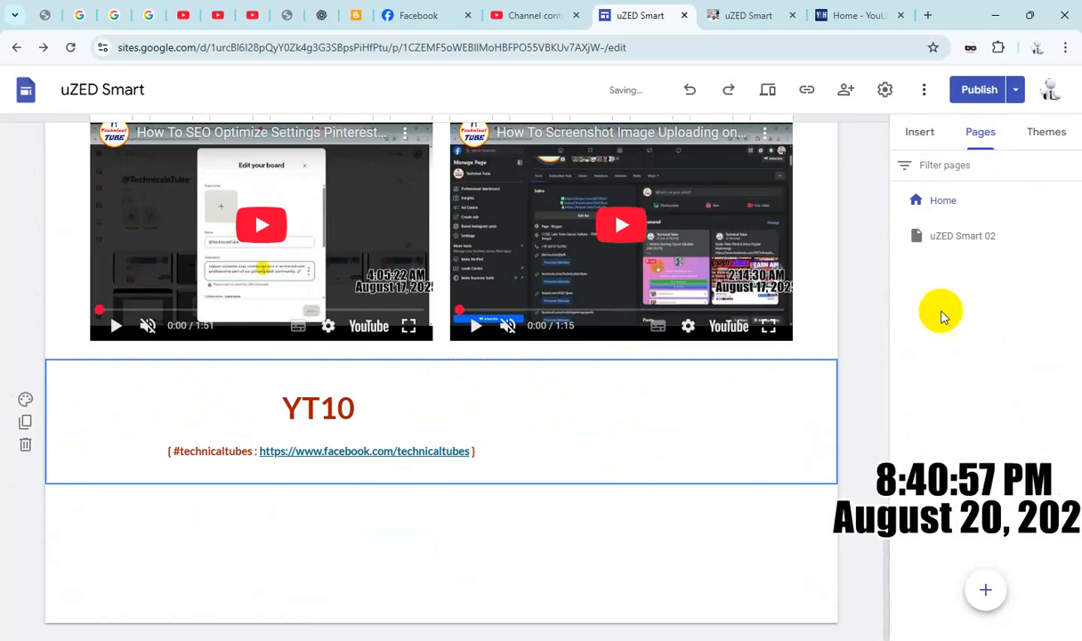
Replace the plain YT20 section at the end of the uZED Smart 02 page with the copied YT10 section.
left_click(951, 239)
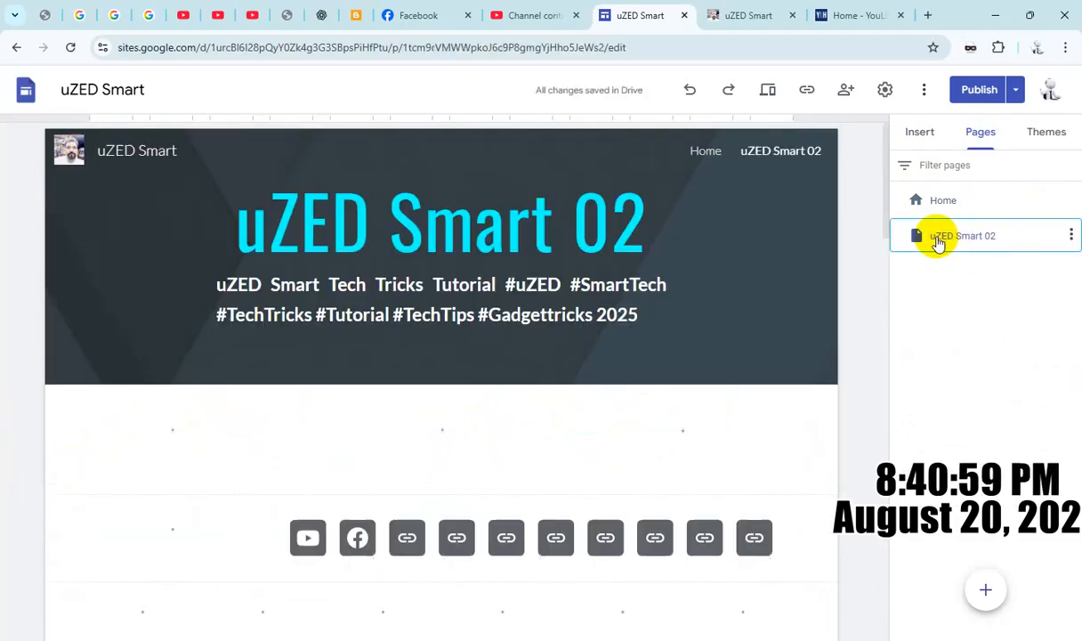
scroll(602, 421, "down", 10)
scroll(611, 426, "down", 5)
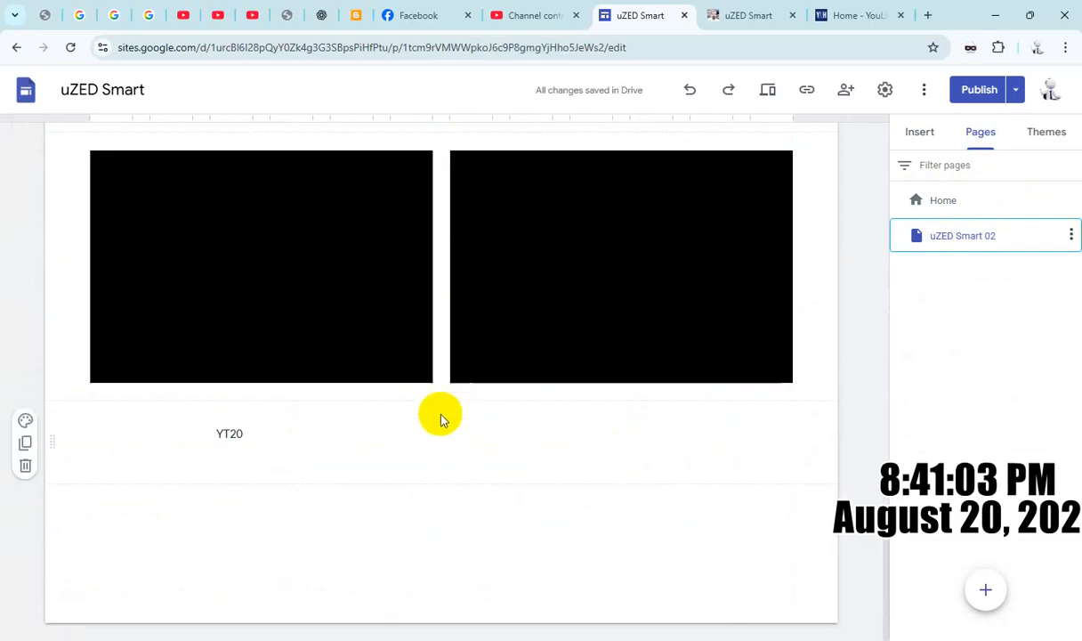
double_click(426, 416)
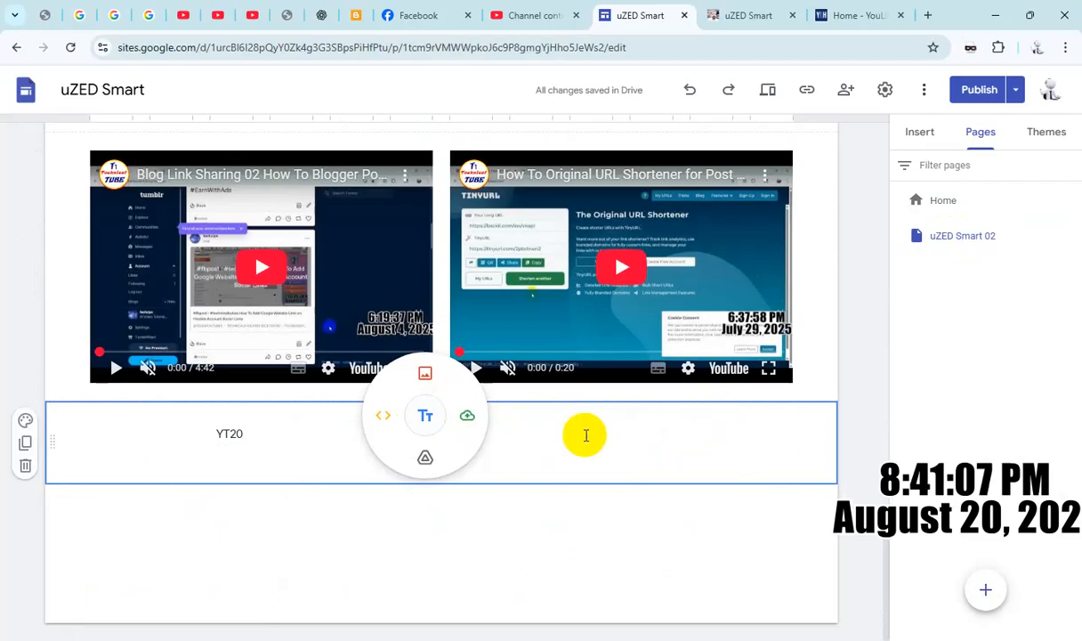
left_click(25, 469)
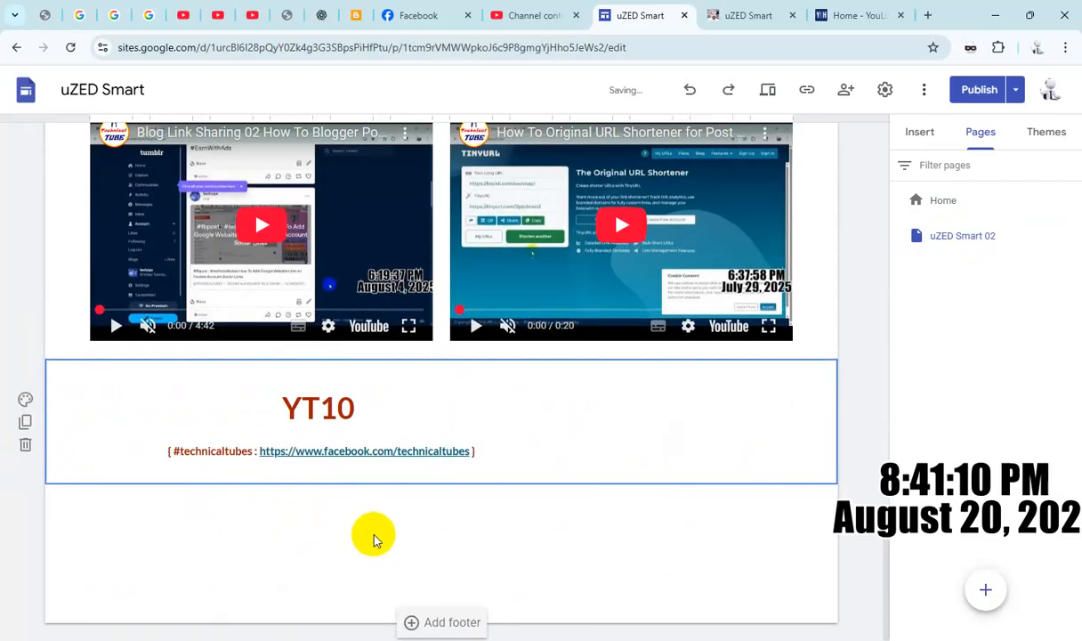
Change the pasted section's heading on uZED Smart 02 to YT20.
left_click(338, 410)
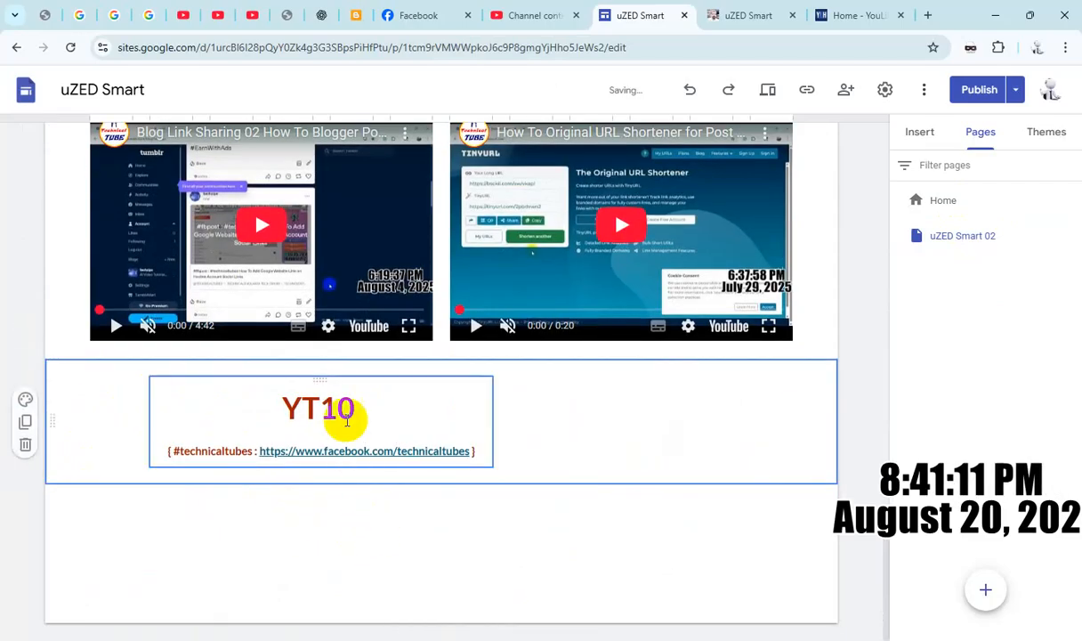
double_click(344, 408)
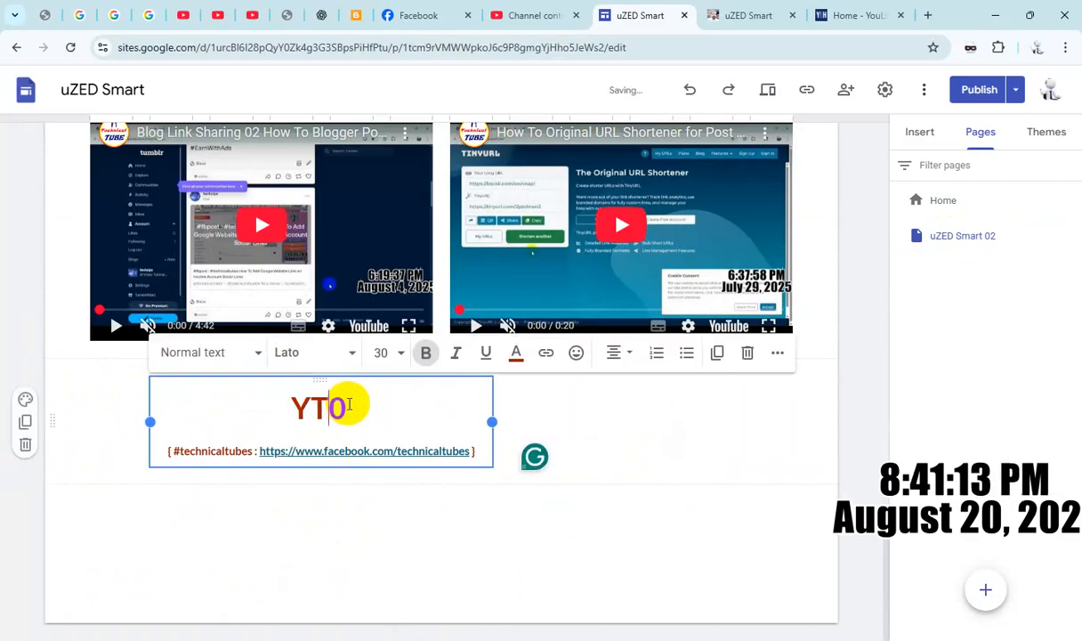
type("2")
left_click(448, 543)
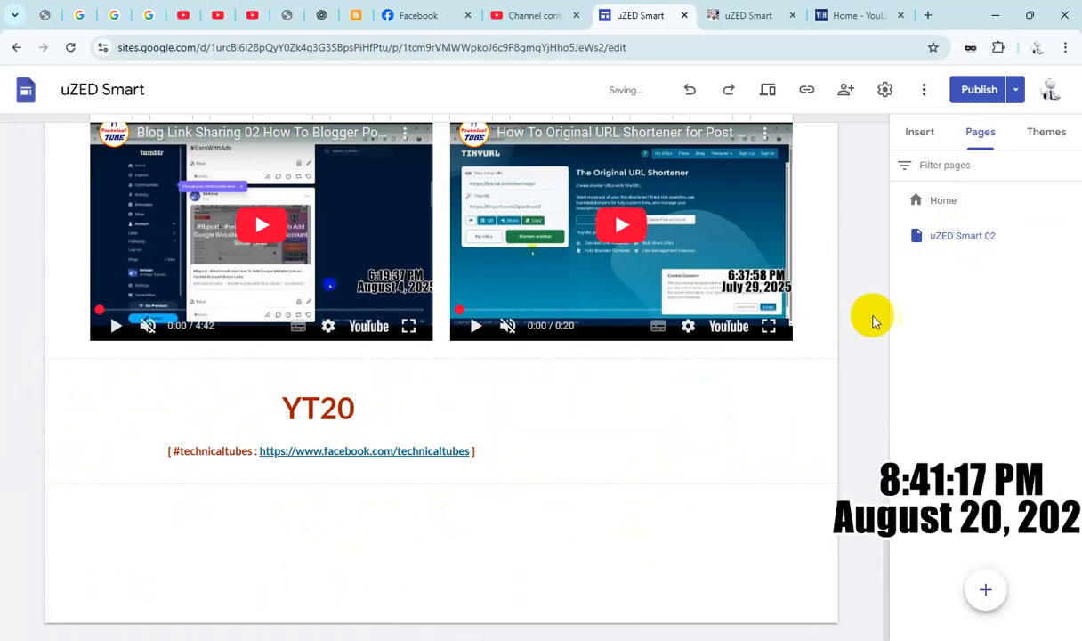
Publish the updated uZED Smart 02 page and check for remaining unpublished changes.
left_click(988, 88)
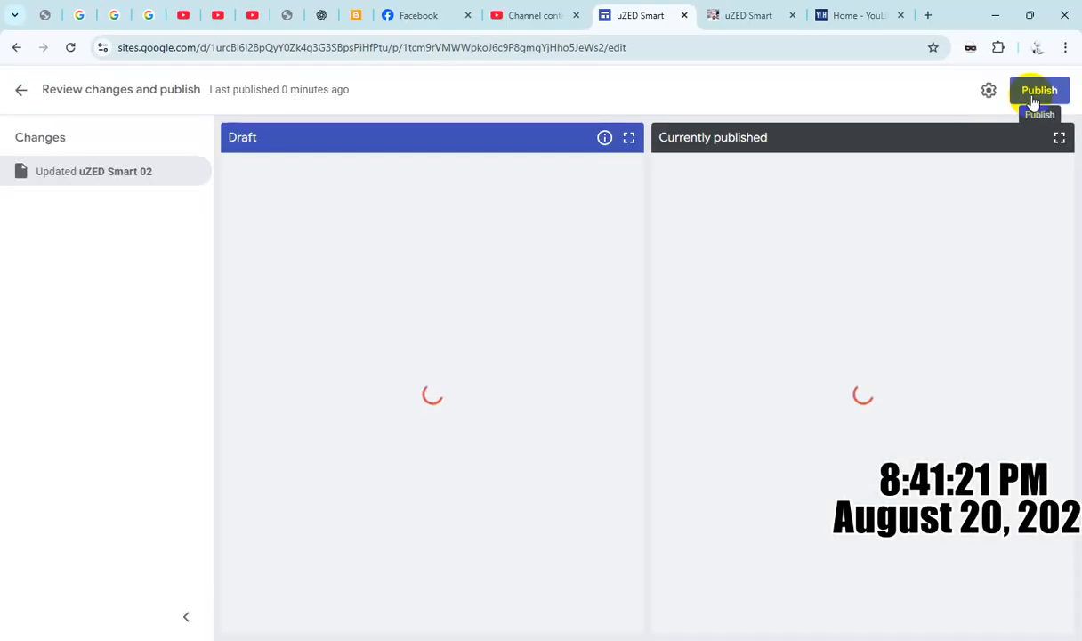
left_click(1034, 100)
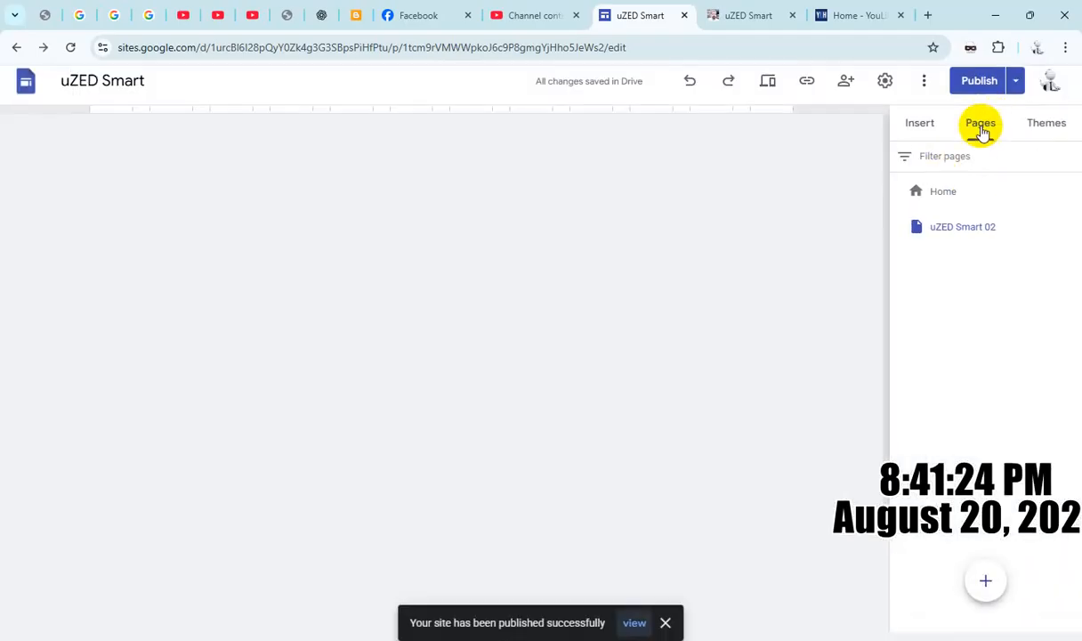
left_click(978, 88)
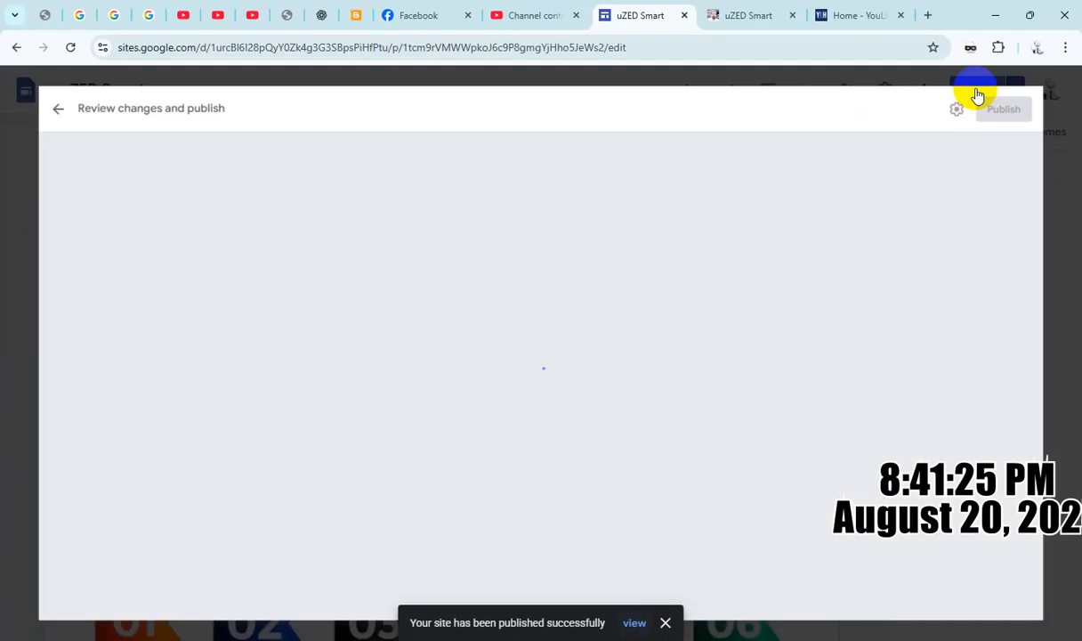
Reload the published Home page and look through it from the header to the YT10 text at its end.
left_click(738, 19)
left_click(71, 47)
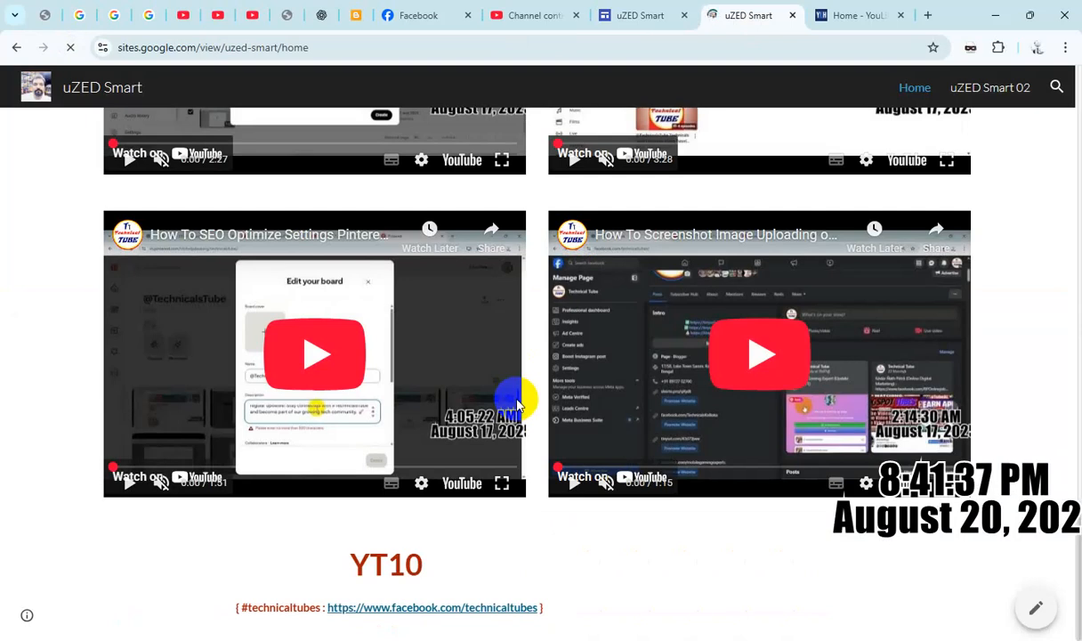
scroll(523, 405, "up", 15)
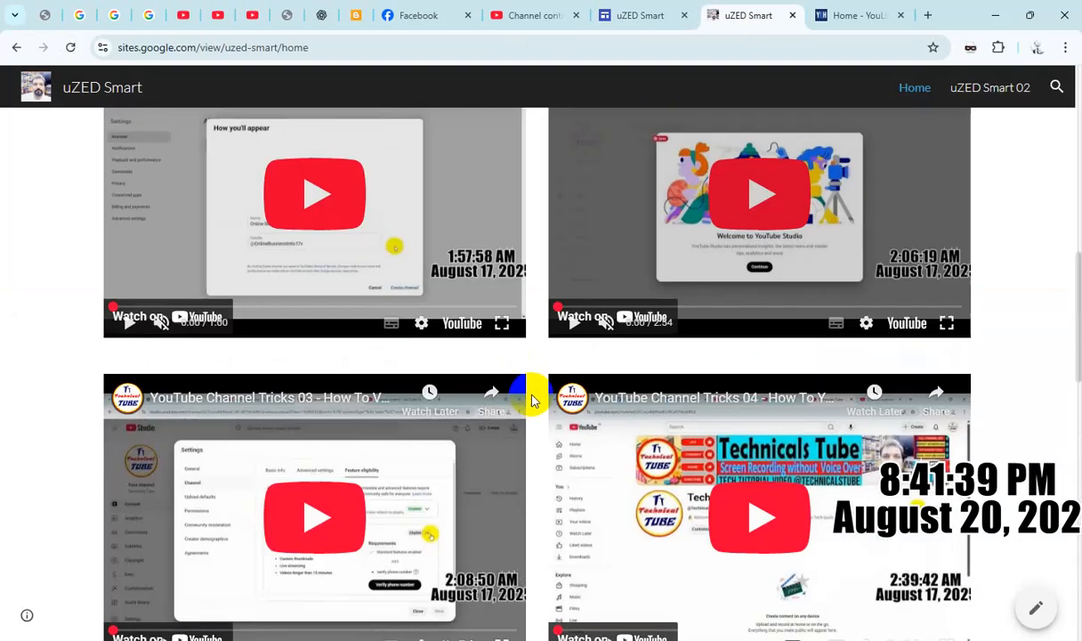
scroll(531, 399, "up", 1)
scroll(531, 398, "down", 6)
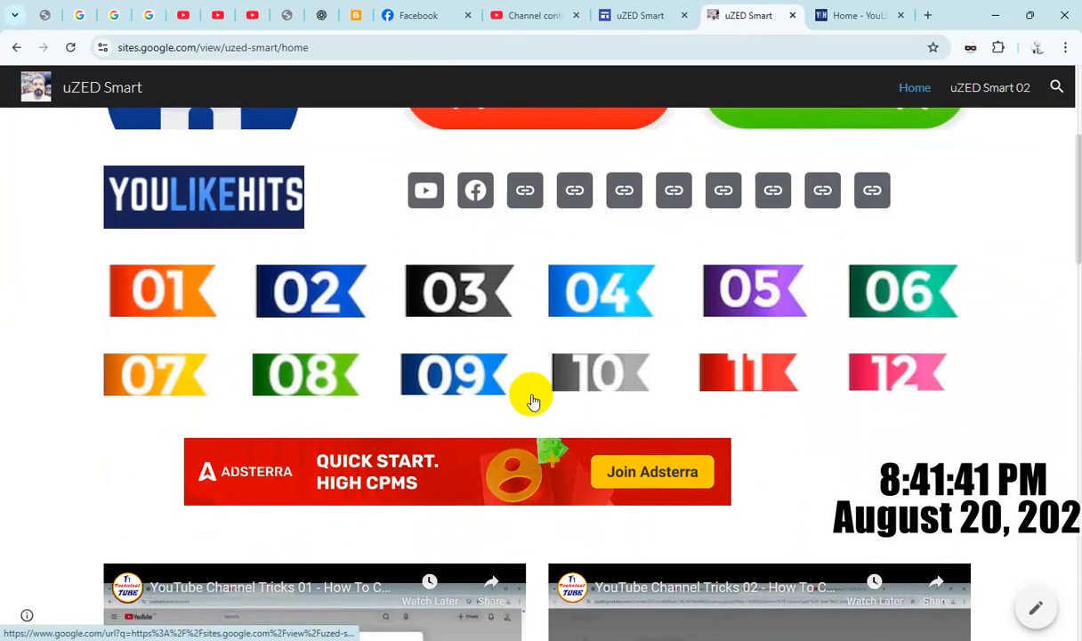
scroll(531, 402, "down", 2)
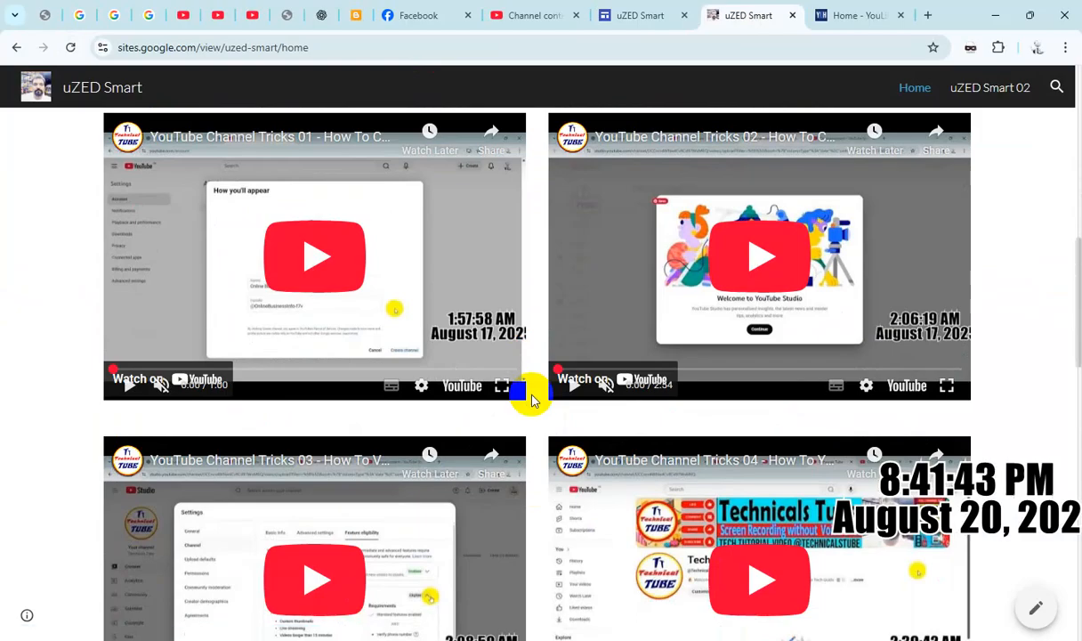
scroll(532, 401, "down", 9)
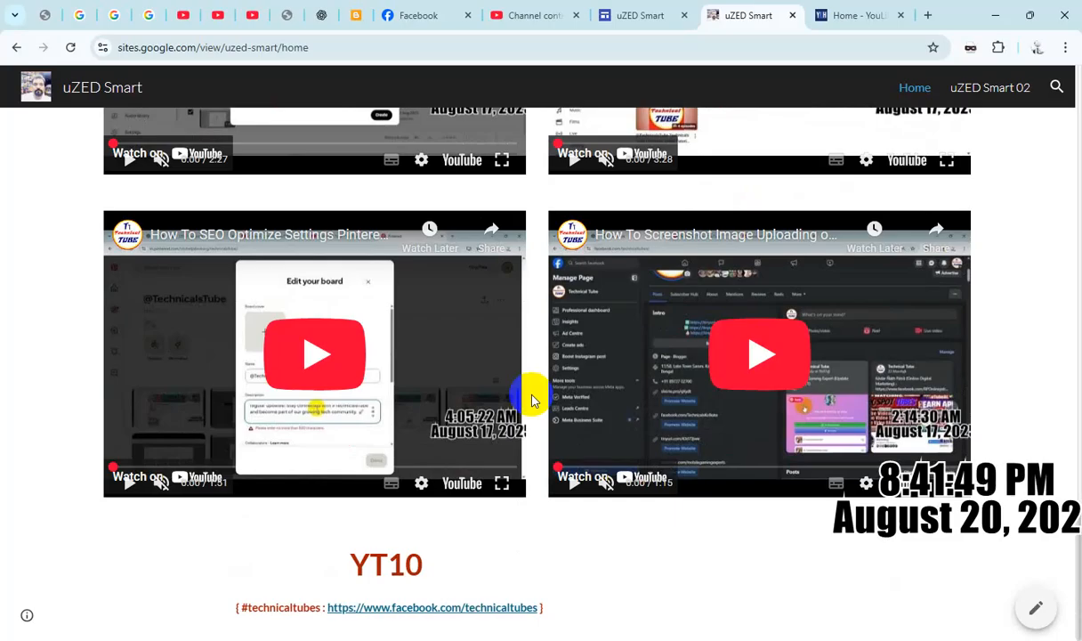
scroll(624, 447, "up", 3)
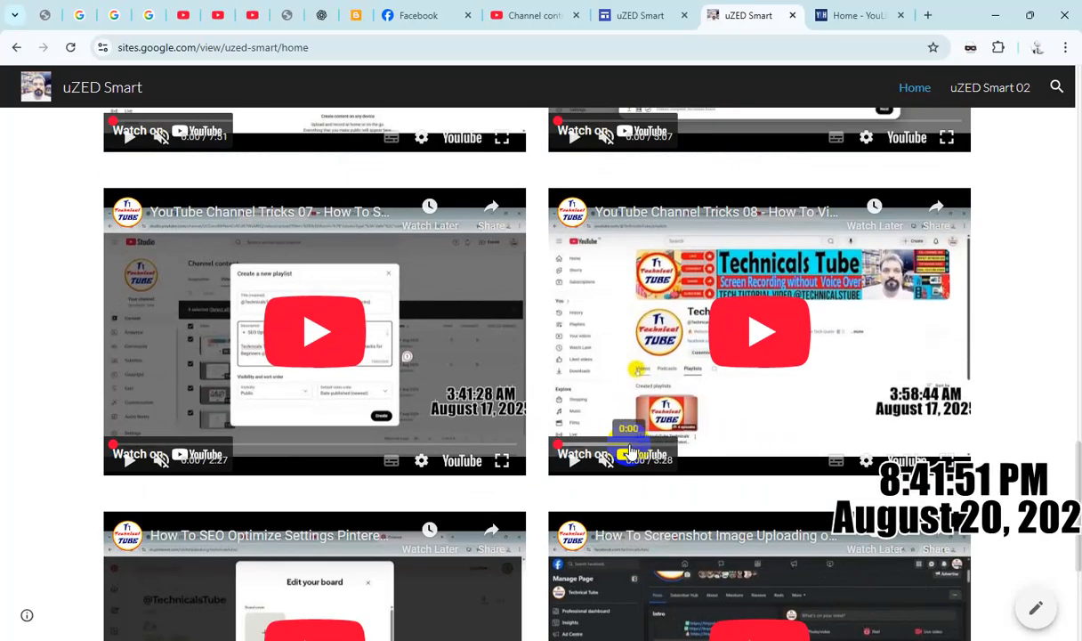
scroll(630, 454, "up", 15)
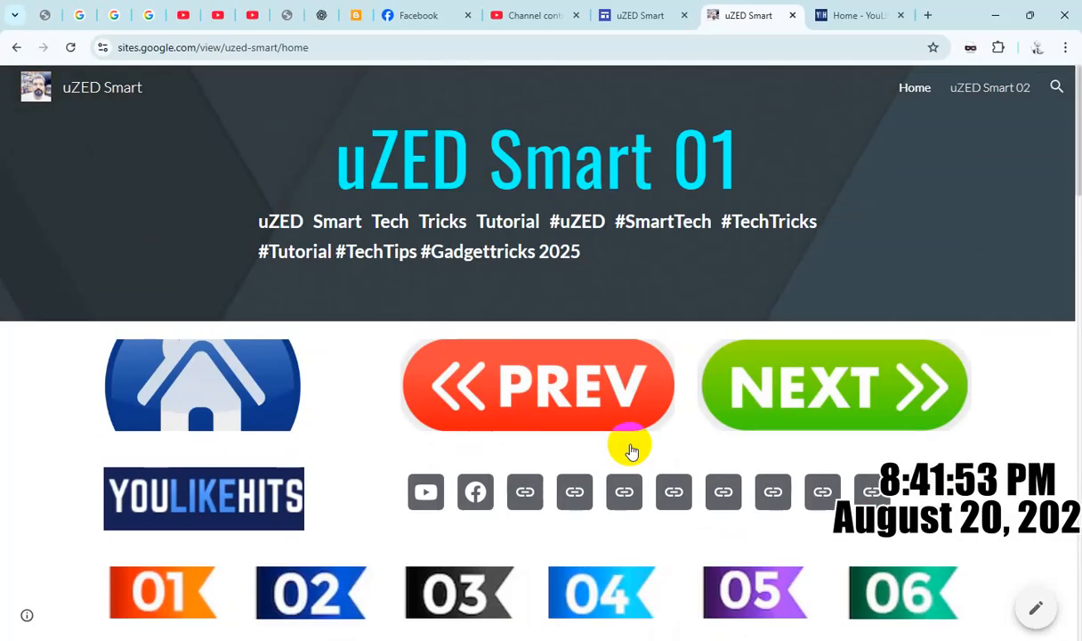